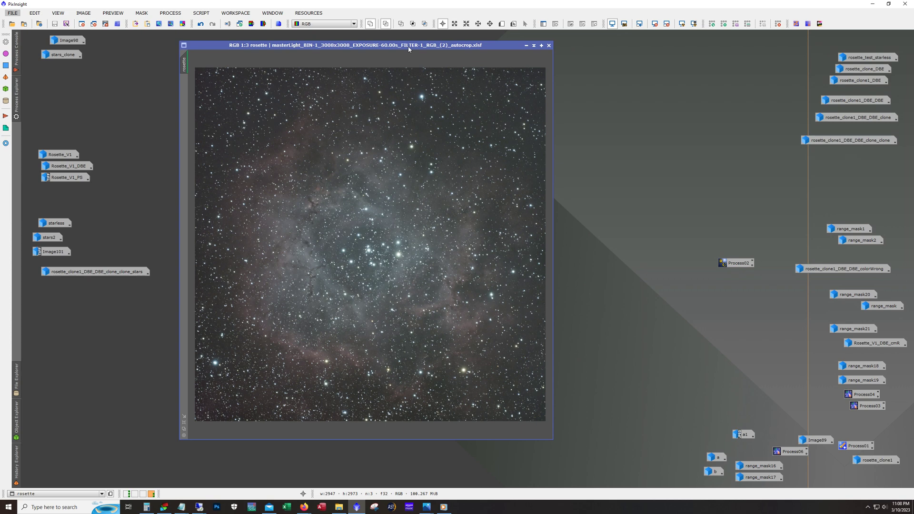
Toggle the screen stretch off and on, then inspect the rosette image by zooming and panning.
key(ctrl+F12)
key(ctrl+F12)
scroll(266, 165, up, 3)
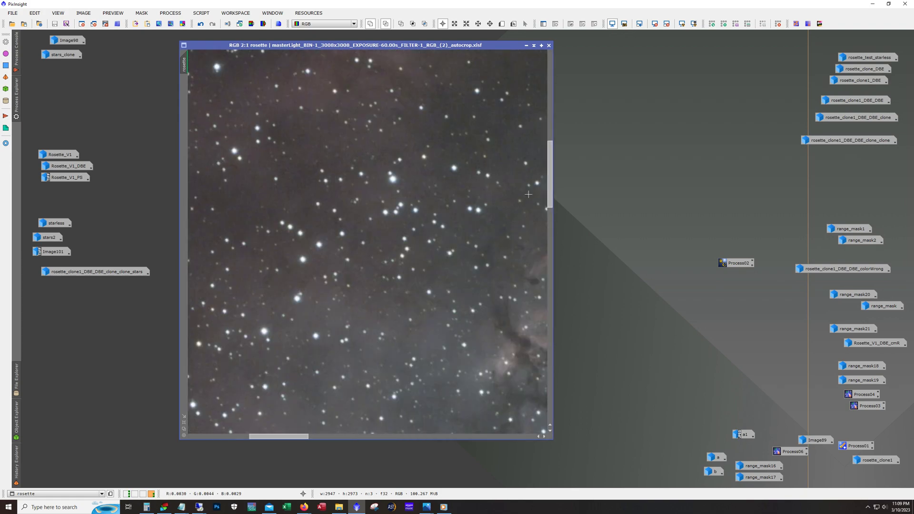
drag(550, 181, 563, 100)
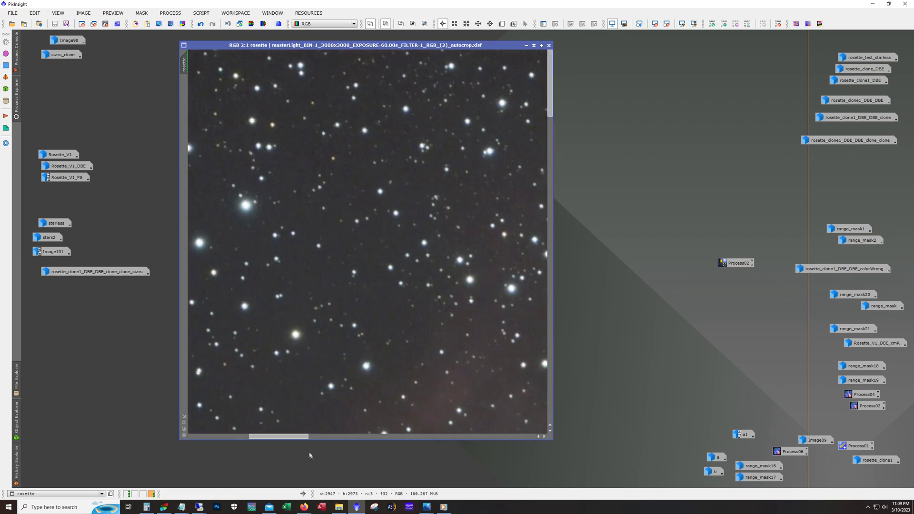
drag(303, 436, 489, 437)
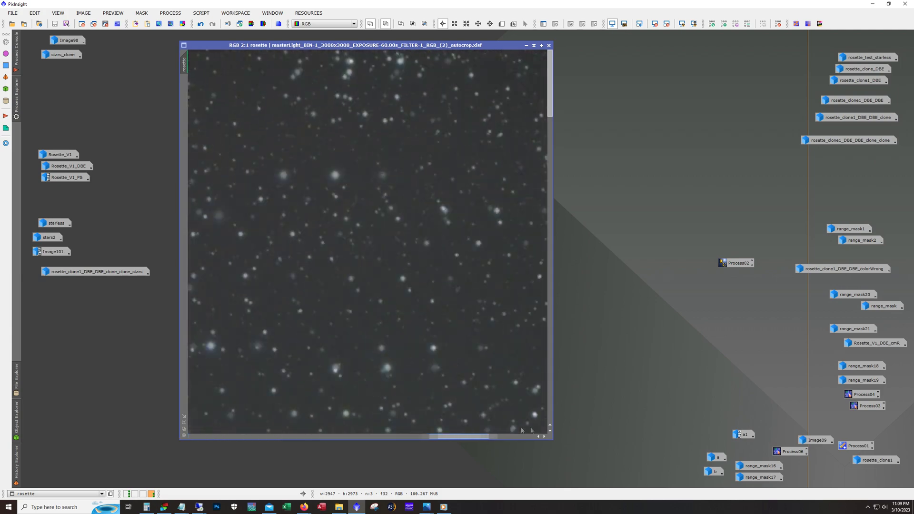
scroll(459, 320, down, 3)
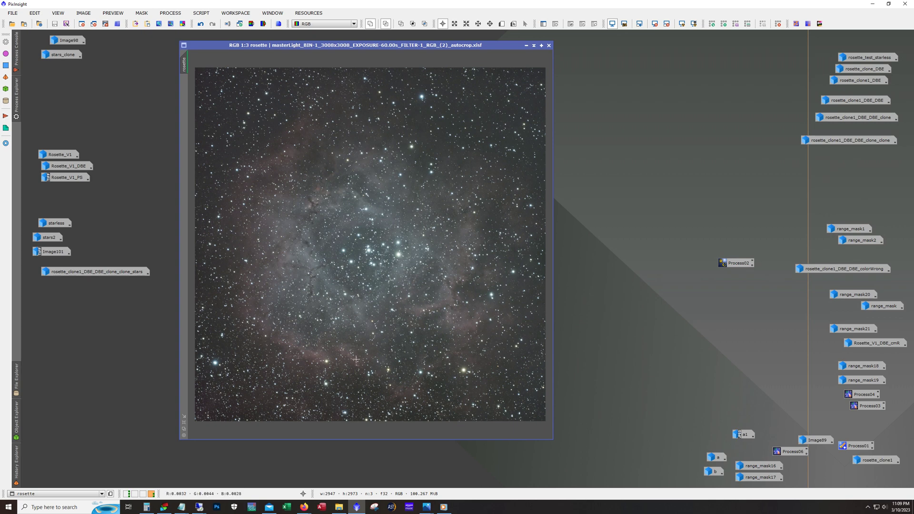
scroll(430, 323, up, 2)
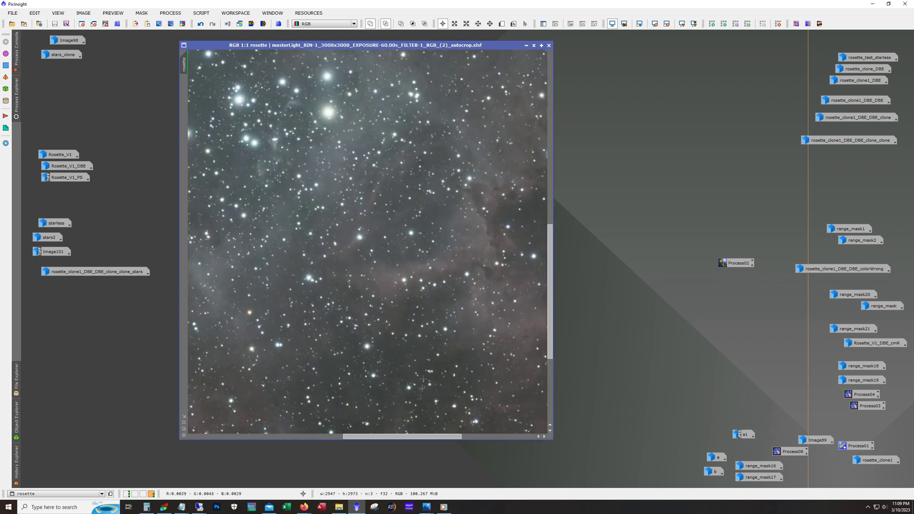
scroll(476, 371, right, 5)
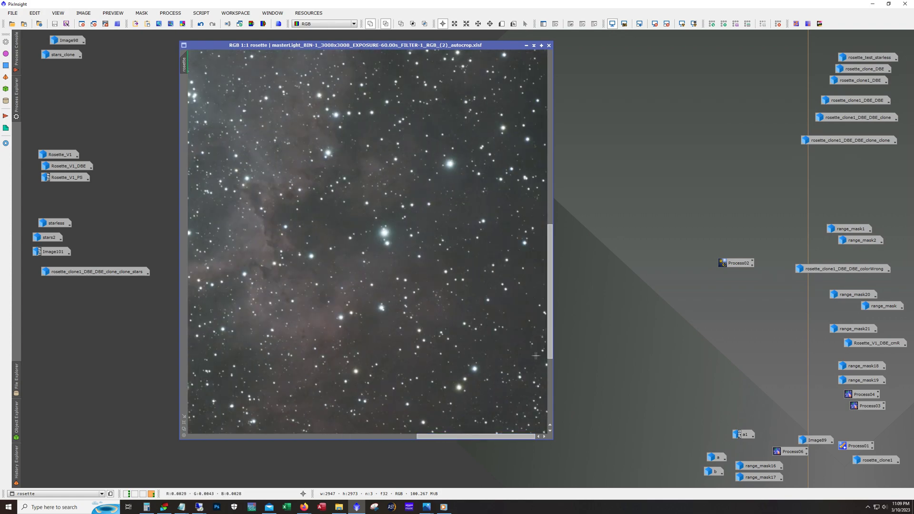
drag(550, 333, 550, 396)
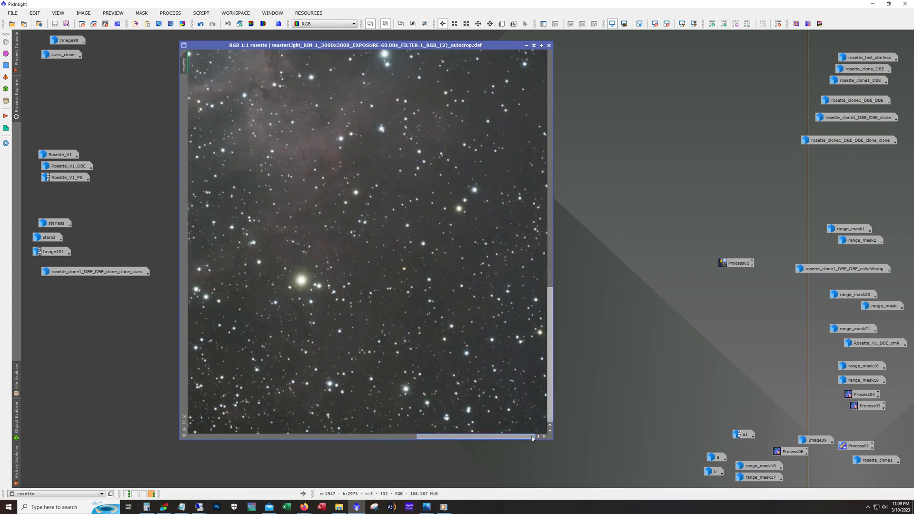
drag(532, 439, 445, 432)
scroll(346, 217, down, 3)
scroll(347, 217, up, 1)
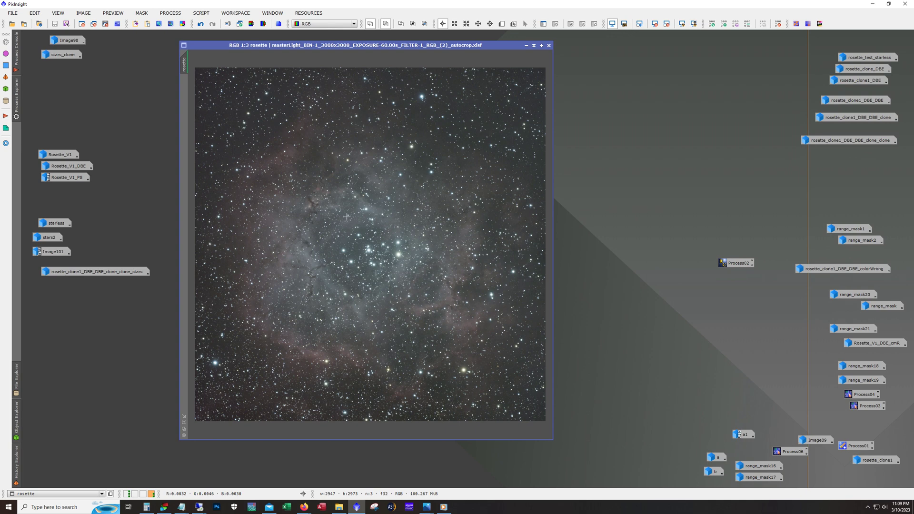
Open rosette_test_starless, inspect it up close, then minimize it.
double_click(857, 60)
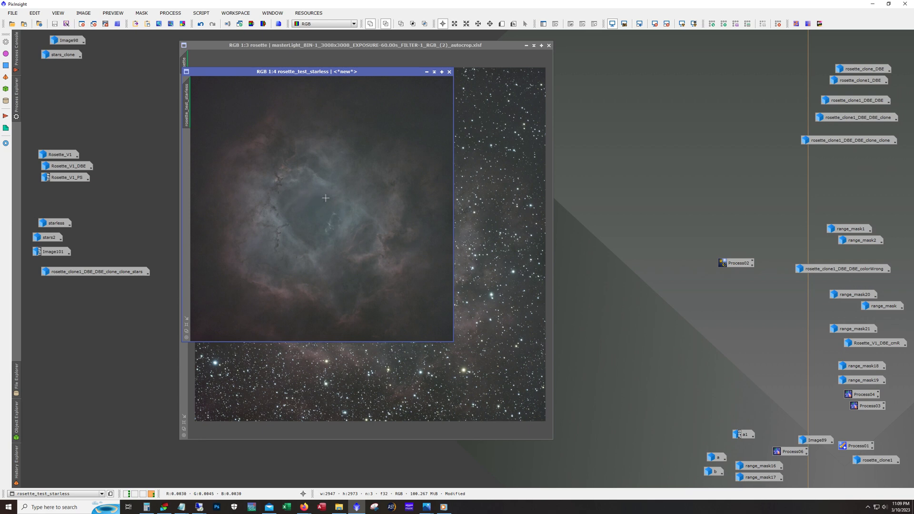
scroll(349, 199, up, 3)
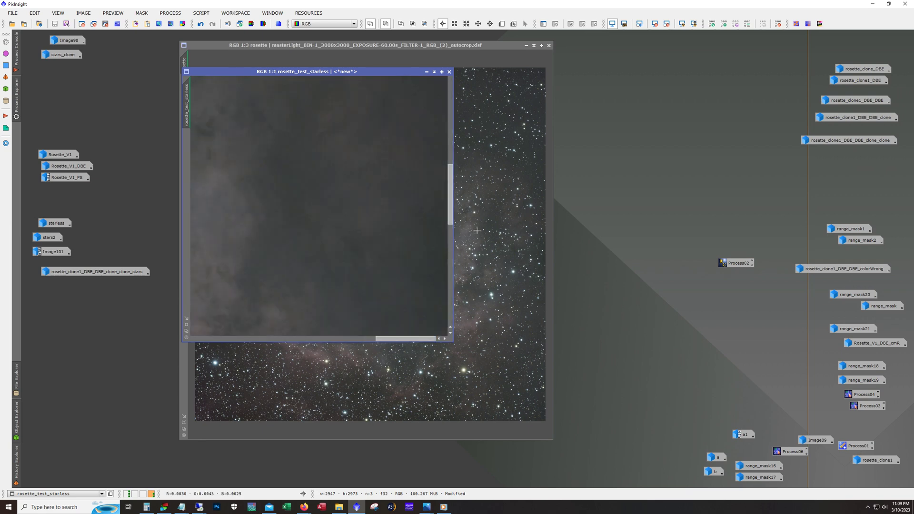
drag(450, 219, 312, 325)
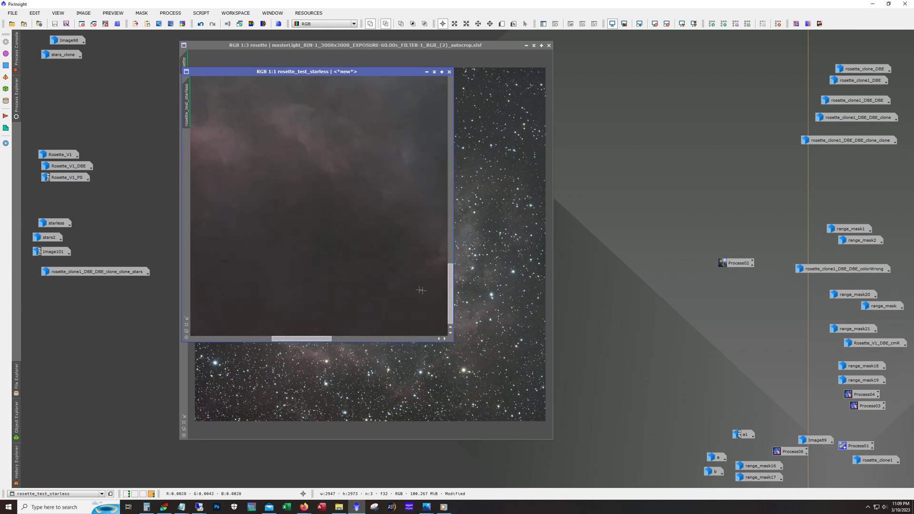
drag(450, 309, 451, 109)
scroll(342, 246, down, 3)
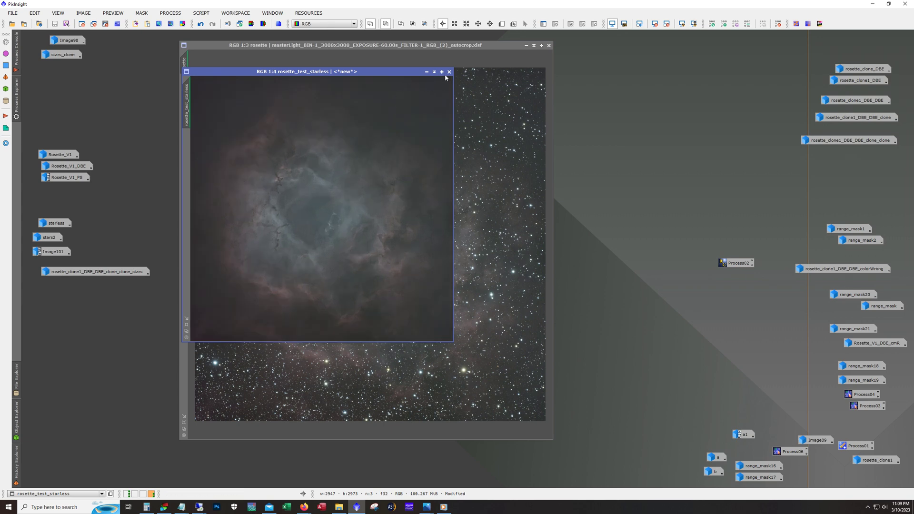
click(427, 72)
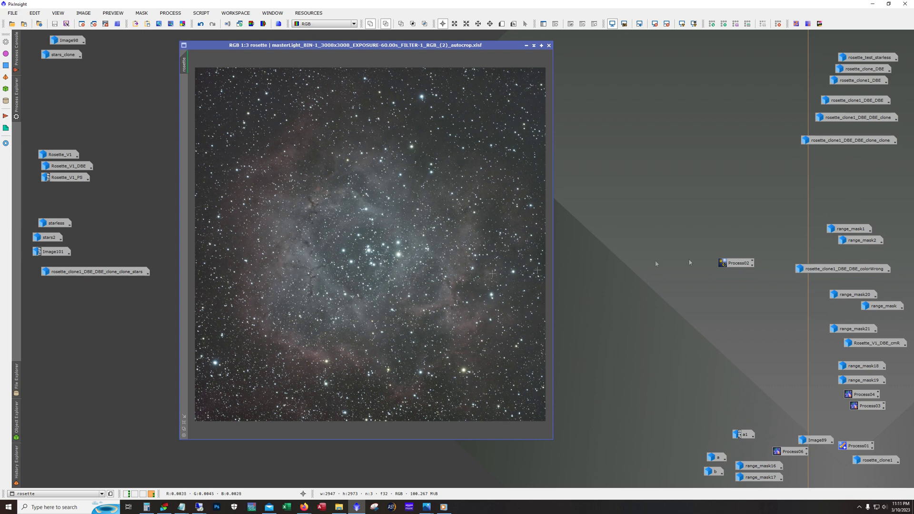
Minimize rosette, compare rosette_clone_DBE with rosette_test_starless, then minimize both.
click(527, 46)
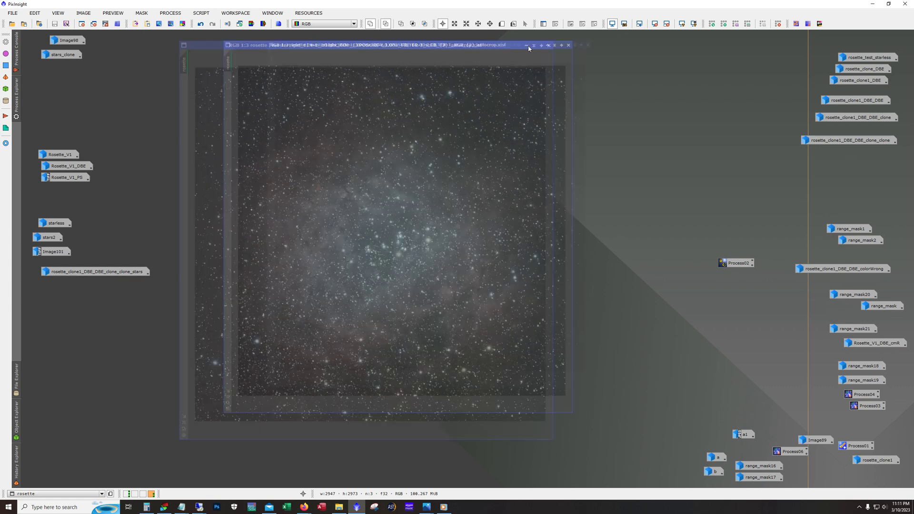
double_click(864, 69)
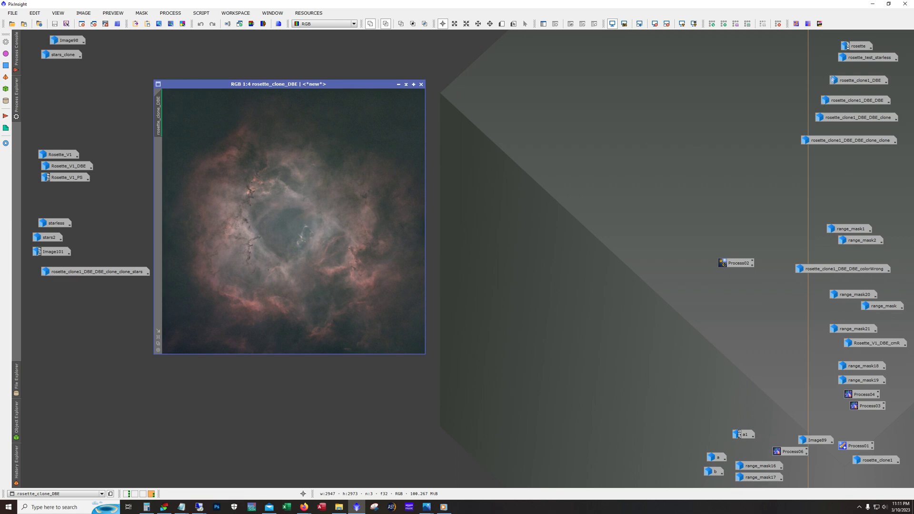
double_click(867, 58)
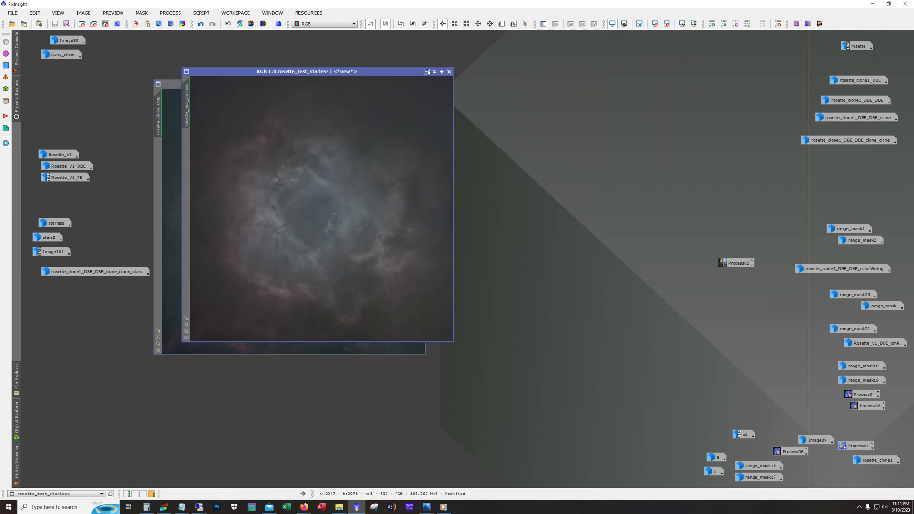
click(427, 71)
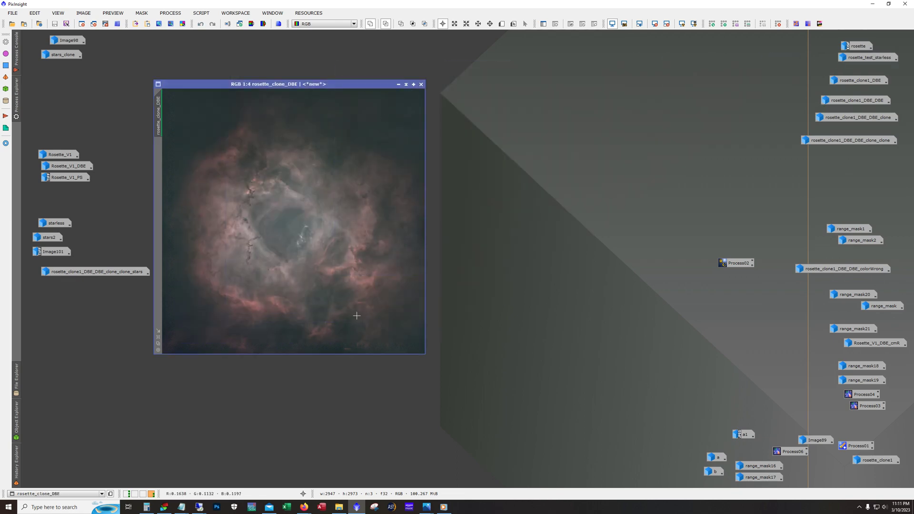
click(398, 84)
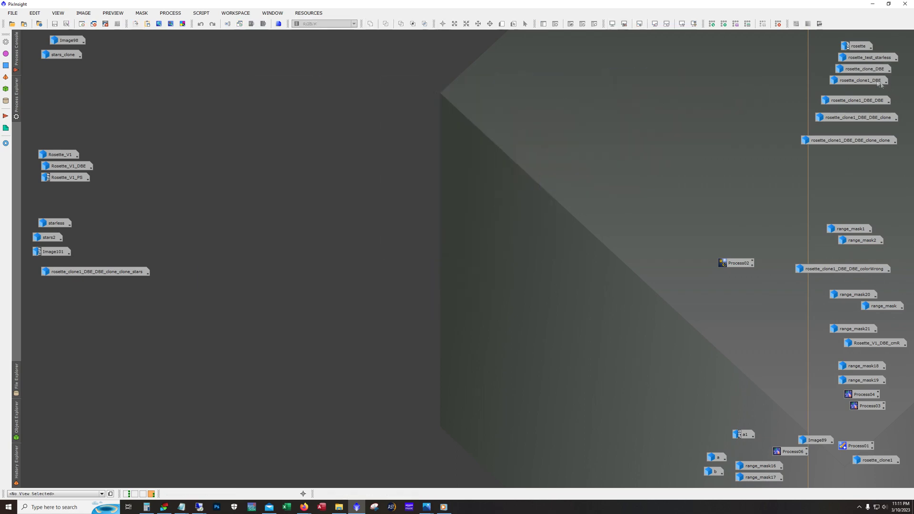
Compare rosette_clone1_DBE against the original rosette, then minimize both windows.
double_click(862, 81)
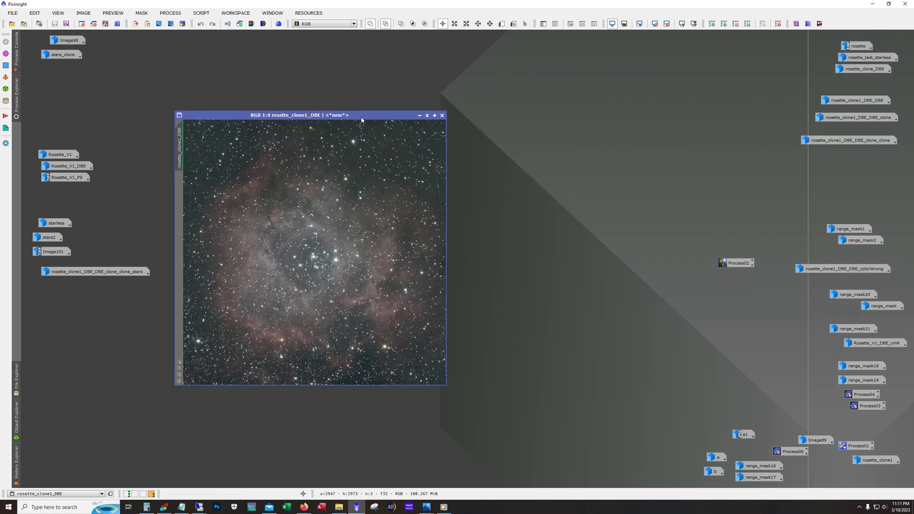
double_click(857, 46)
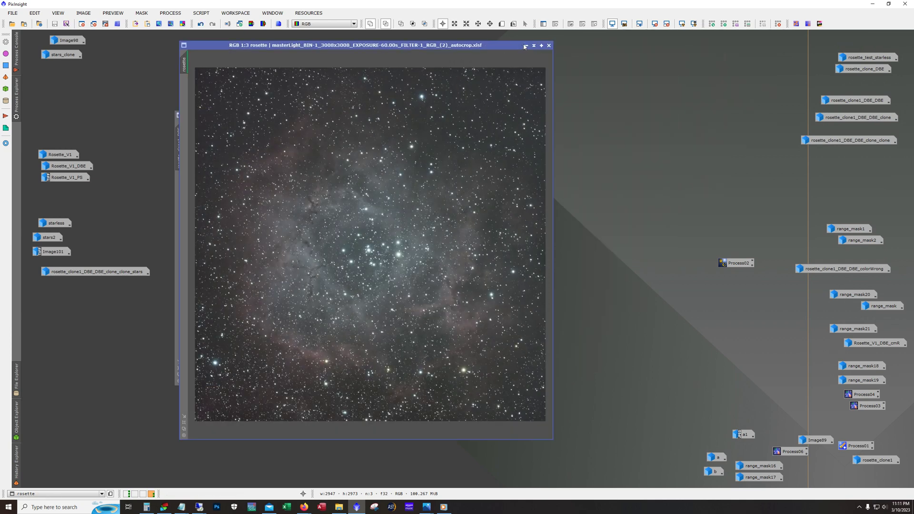
click(525, 46)
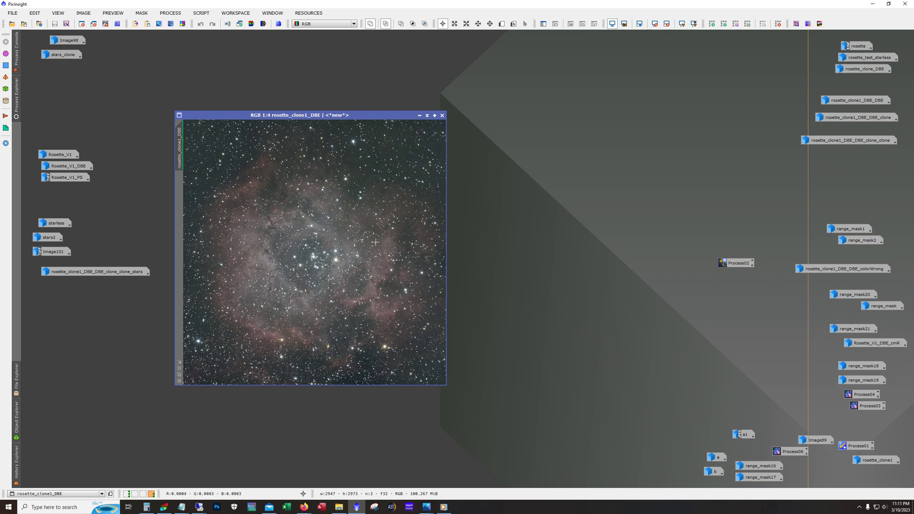
click(420, 115)
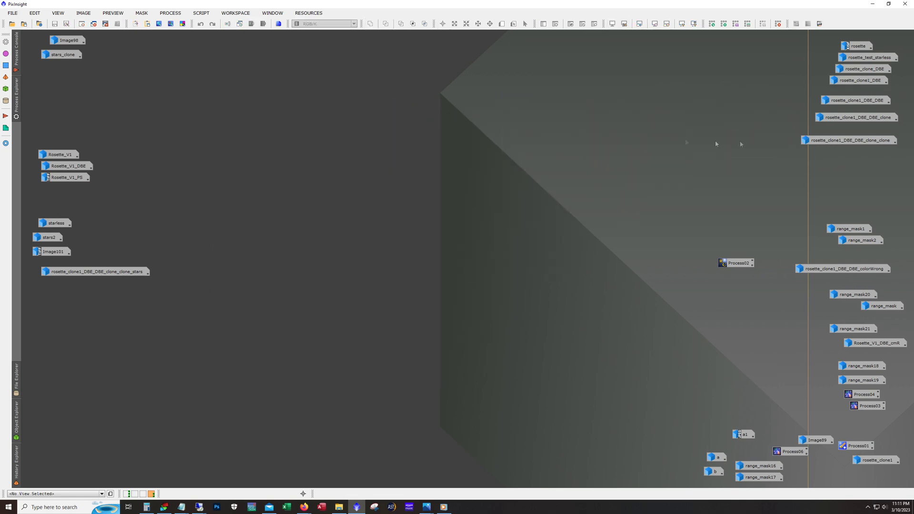
Open rosette_clone1_DBE_DBE_clone, redo its colour neutralization, and open SpectrophotometricColorCalibration.
double_click(836, 117)
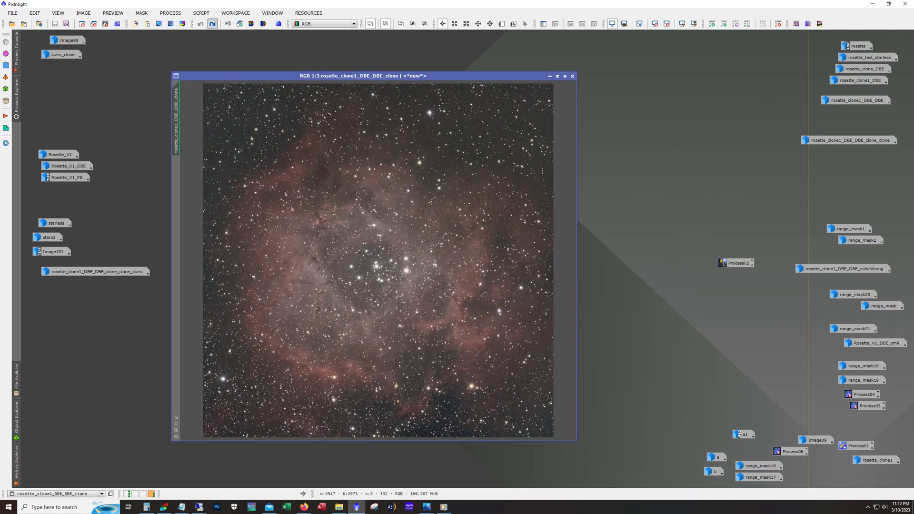
click(213, 23)
click(171, 13)
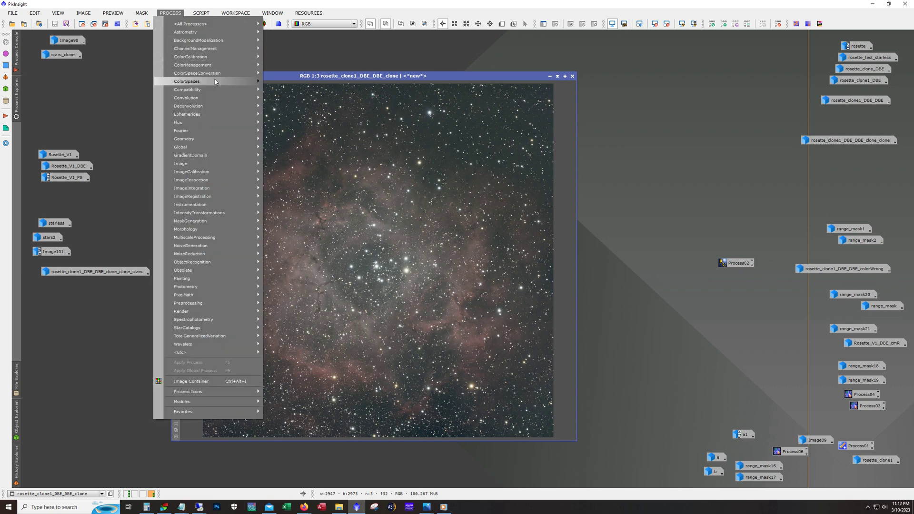
mouse_move(220, 61)
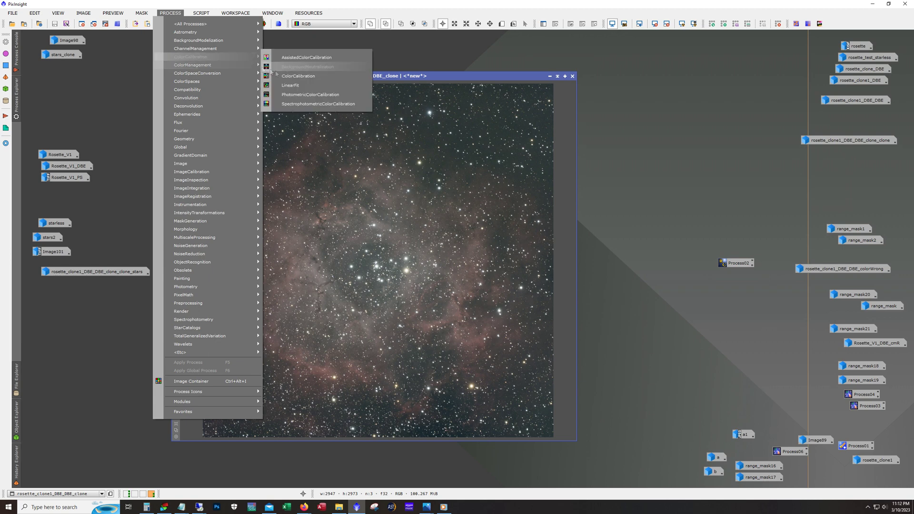
click(307, 106)
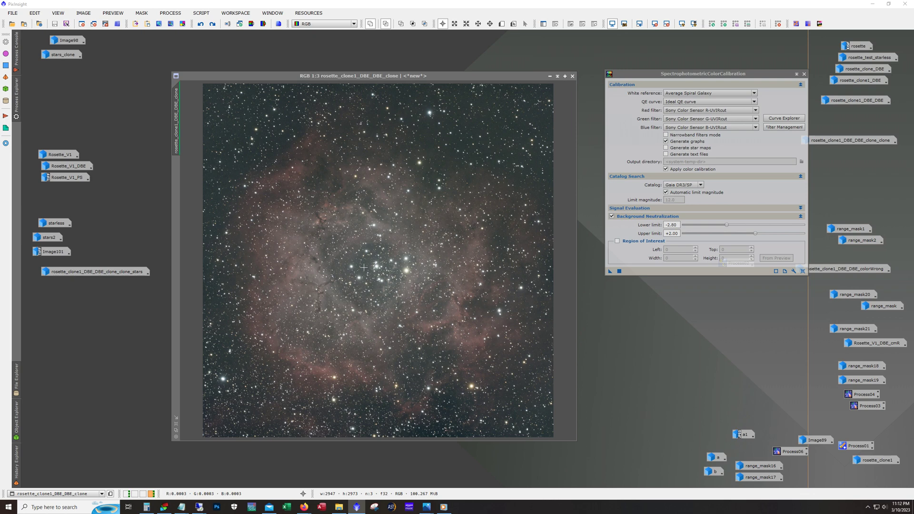
click(201, 13)
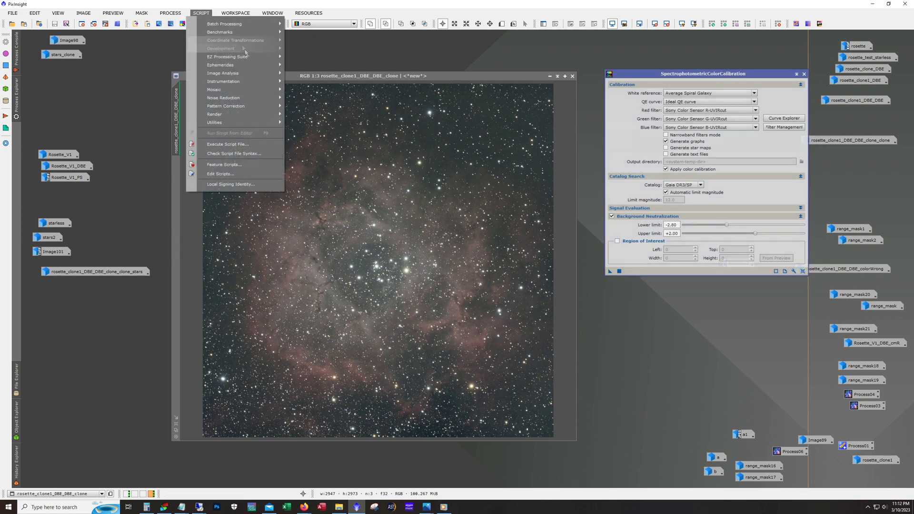
Launch the ImageSolver script, try an online coordinate search, then cancel and close without solving.
mouse_move(243, 74)
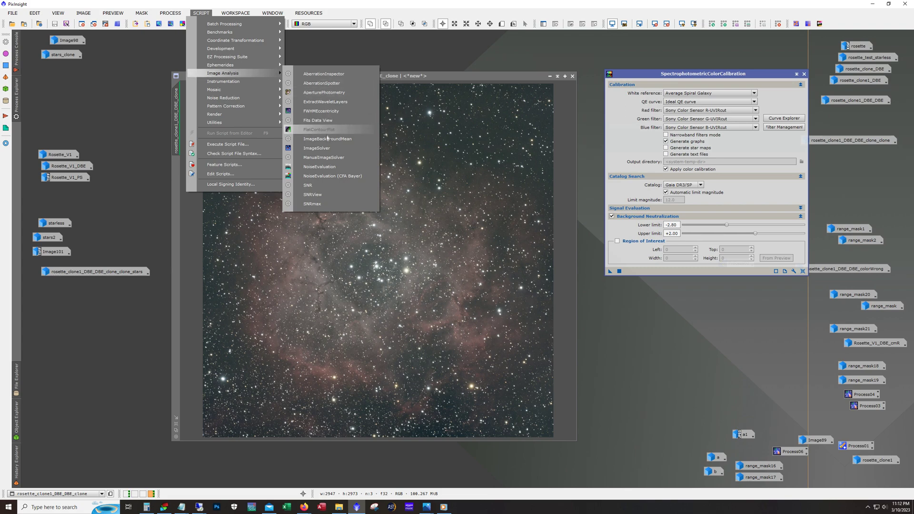
click(328, 148)
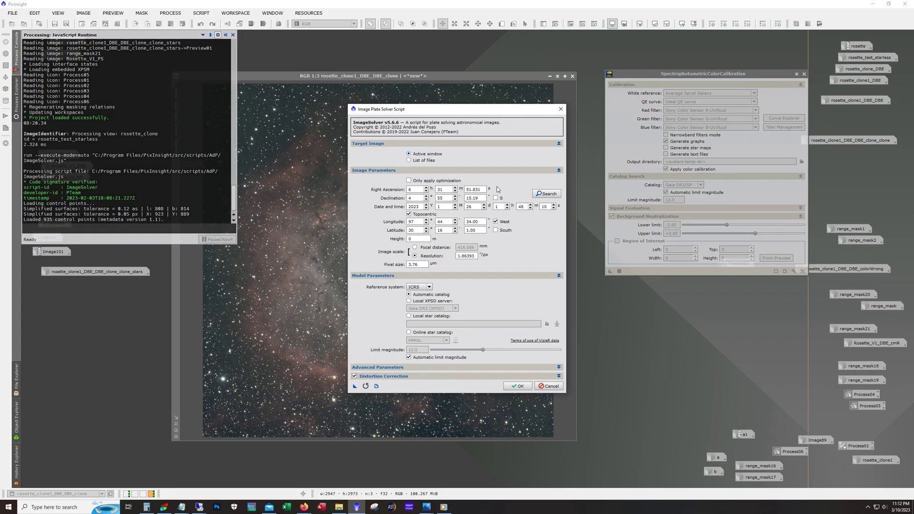
click(543, 194)
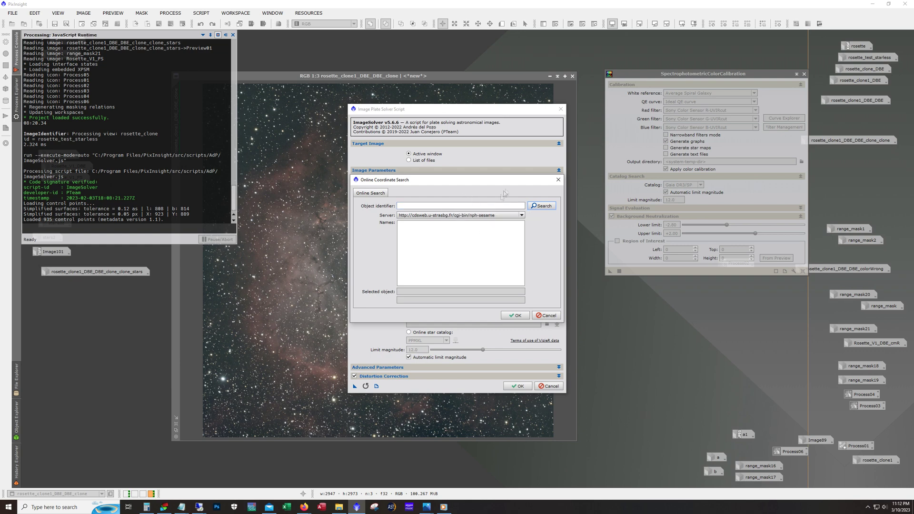
click(554, 316)
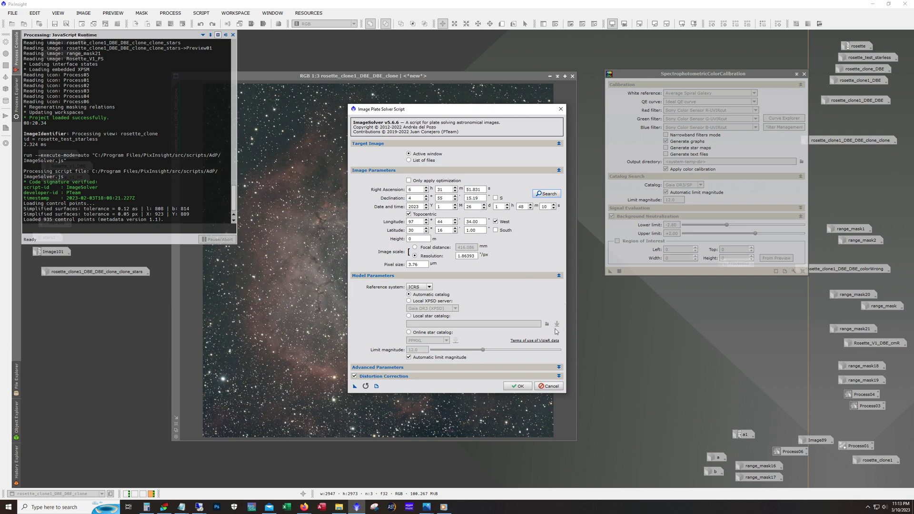
click(549, 387)
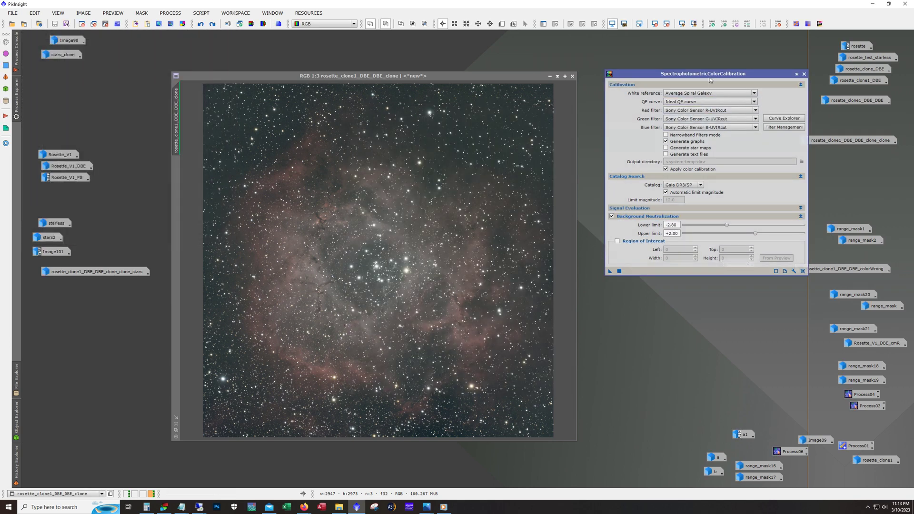
Move the SpectrophotometricColorCalibration window aside and then close it.
drag(710, 80, 672, 67)
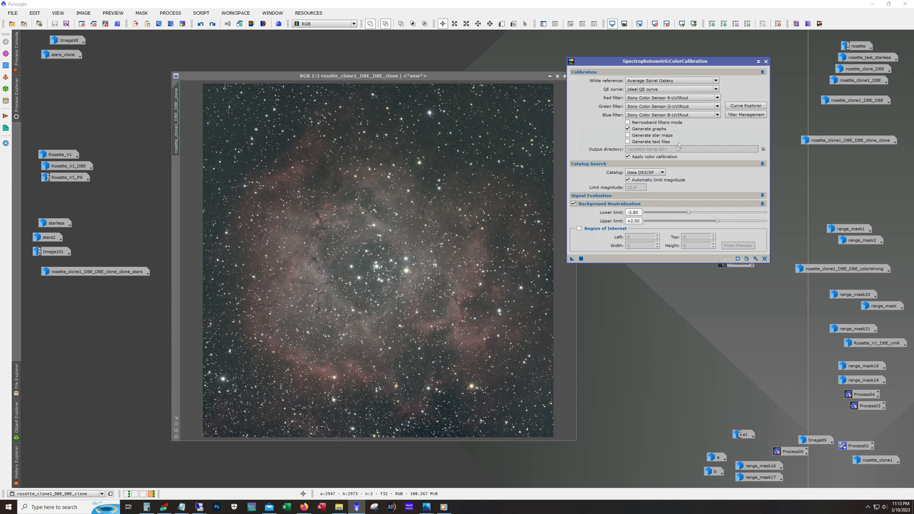
click(765, 62)
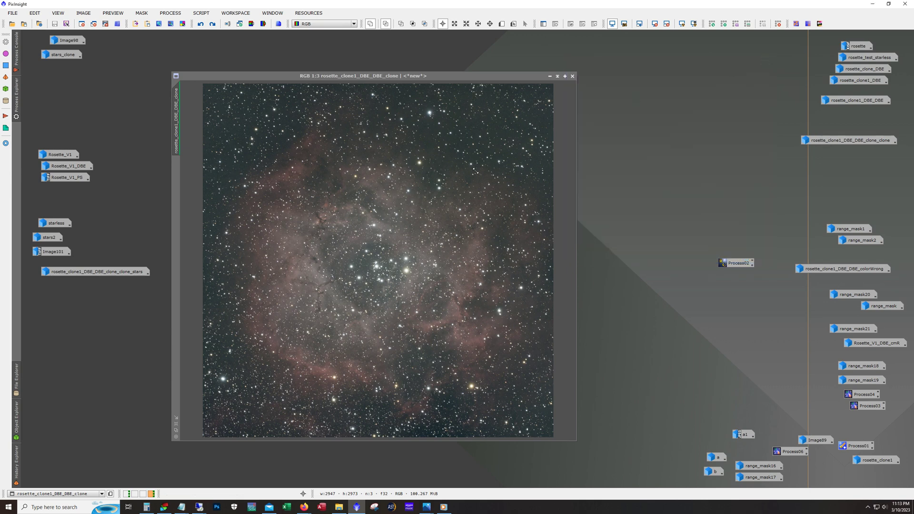
Reapply the color calibration to the star image and zoom in to 2:1.
click(212, 24)
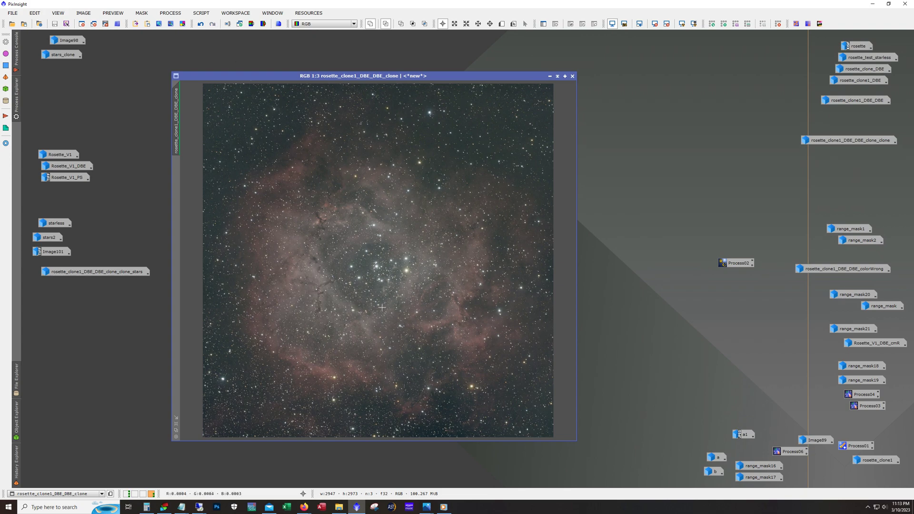
scroll(411, 304, up, 3)
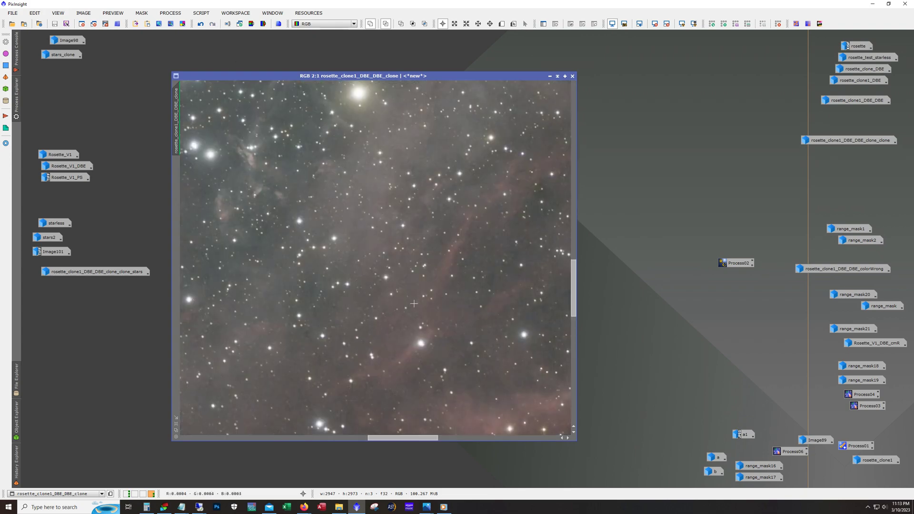
mouse_move(573, 292)
mouse_down()
mouse_move(574, 214)
mouse_move(572, 298)
mouse_up()
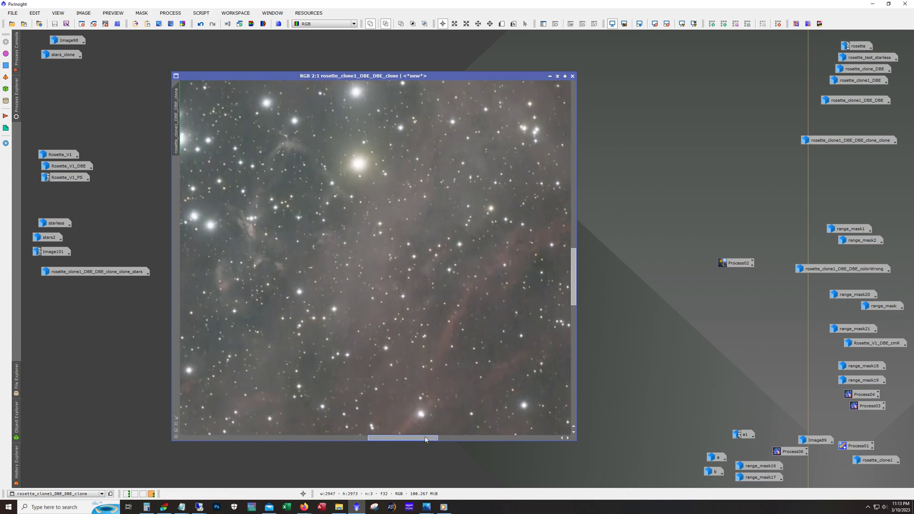
drag(426, 438, 402, 439)
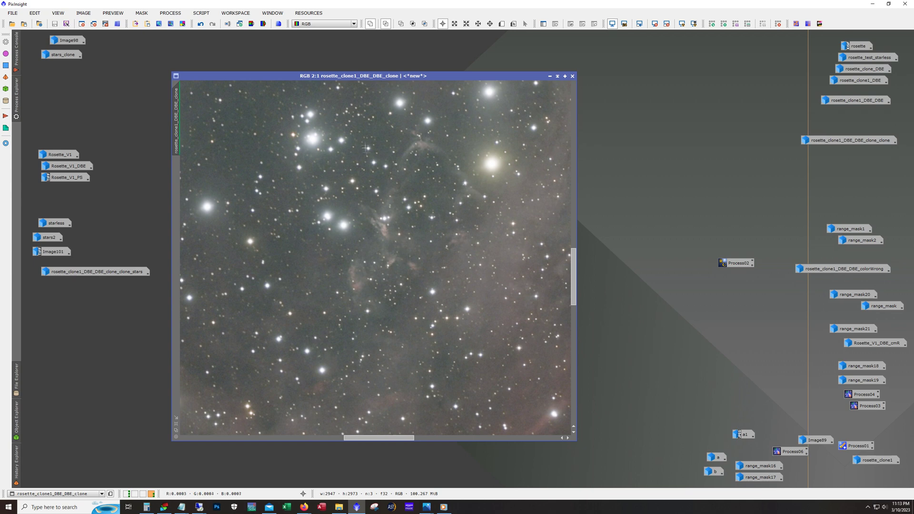
Toggle star reduction off and on to compare, keep it applied, and zoom back to 1:3.
click(200, 24)
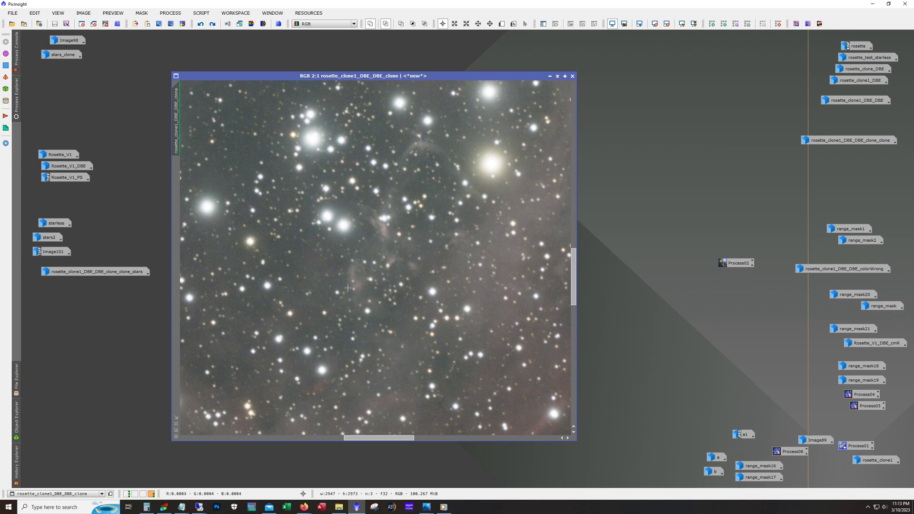
click(212, 24)
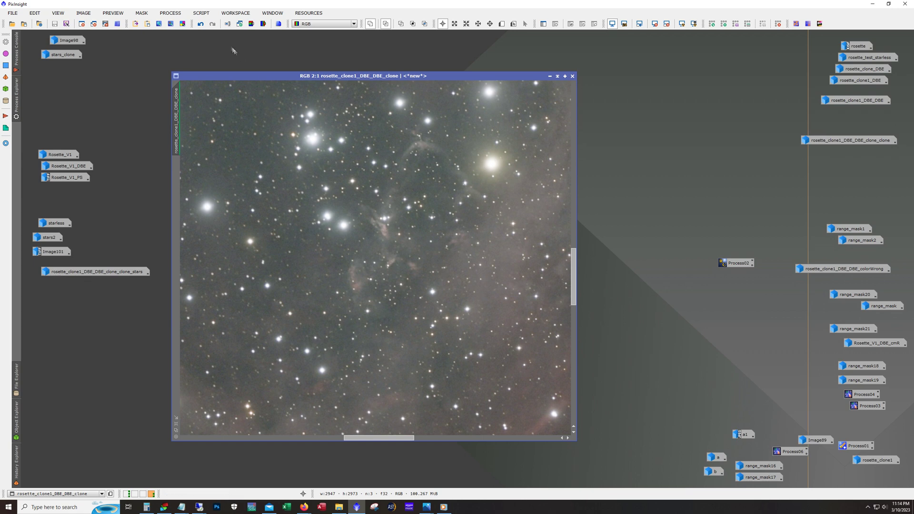
click(201, 24)
click(213, 24)
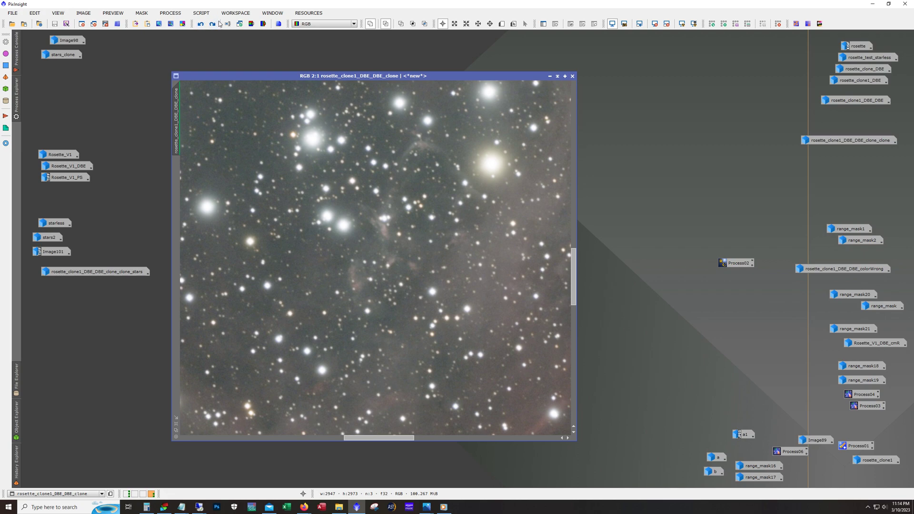
scroll(375, 327, down, 3)
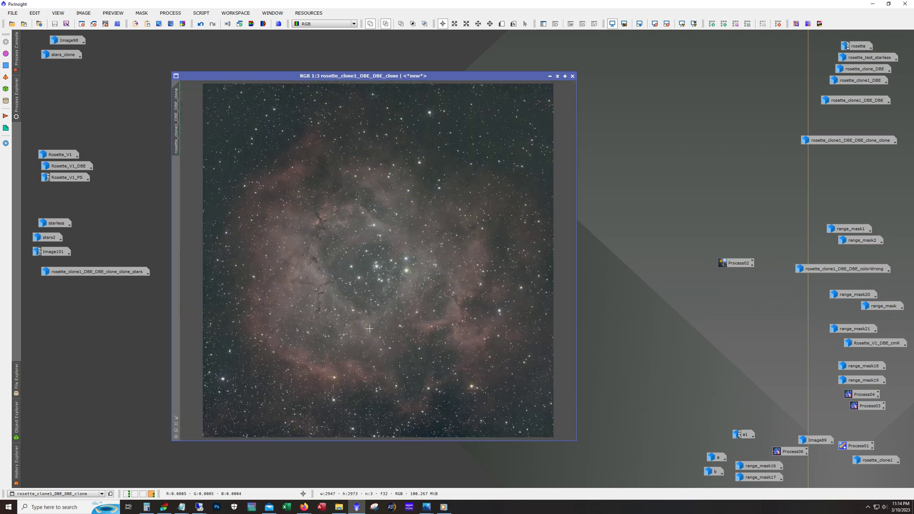
key(alt)
Minimize the star image, open Rosette_V1, and reapply its last processing step.
click(550, 76)
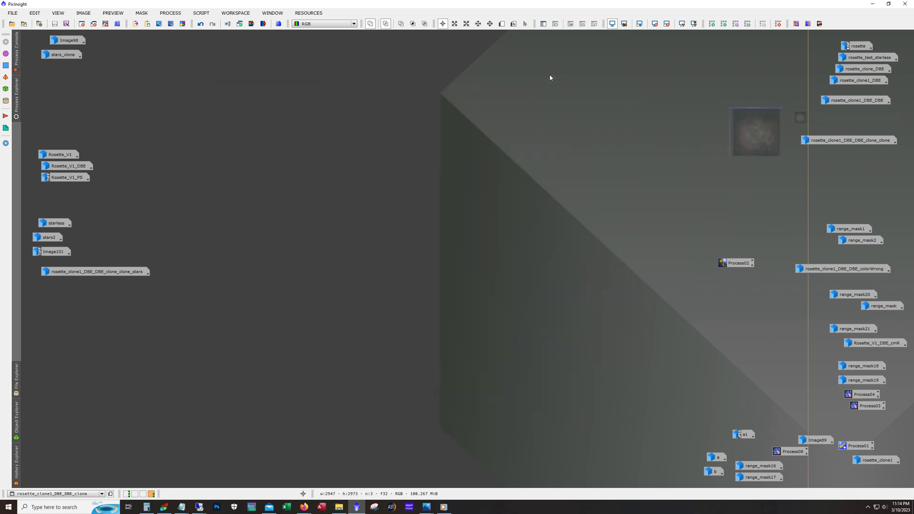
double_click(59, 155)
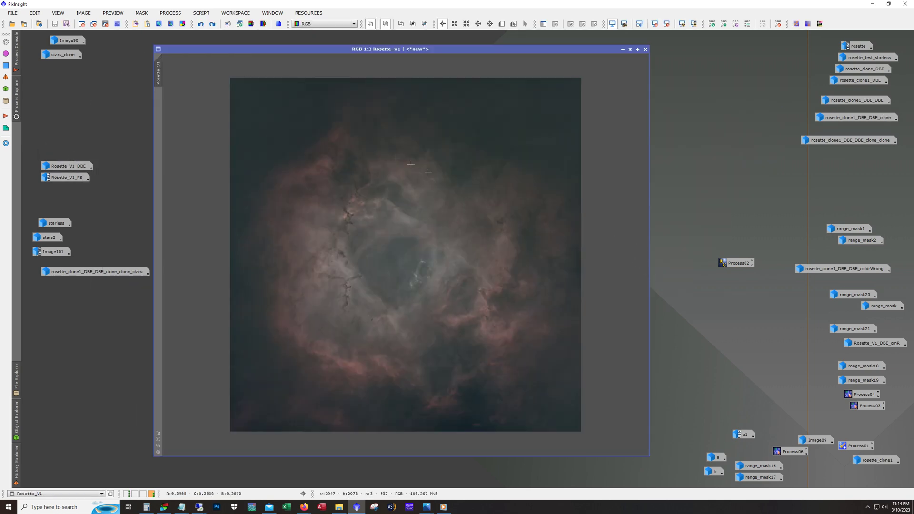
click(212, 24)
click(212, 24)
Browse the EZ Processing Suite scripts without running one, then redo the last step on Rosette_V1.
click(201, 13)
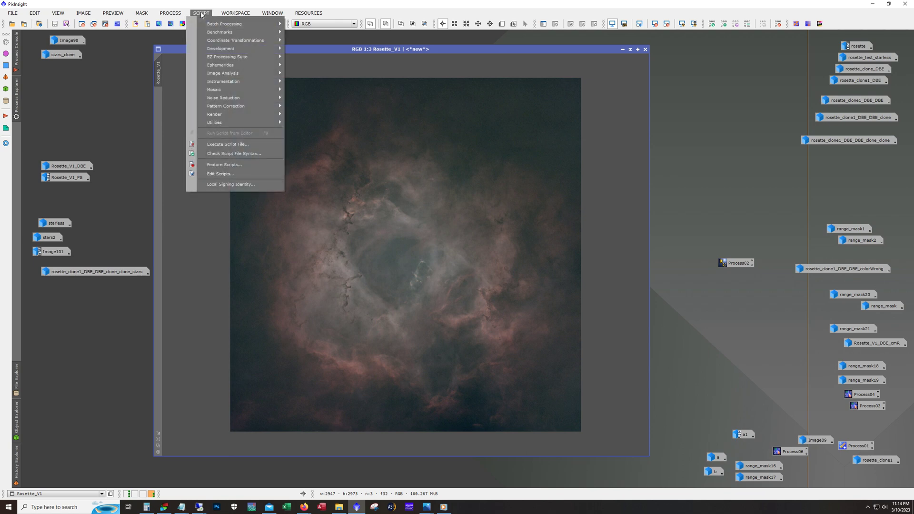
mouse_move(252, 58)
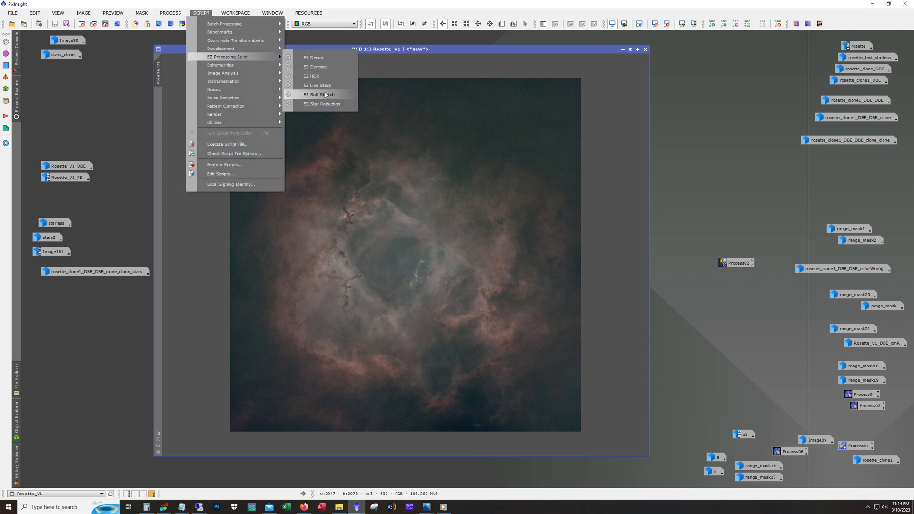
click(334, 78)
click(213, 24)
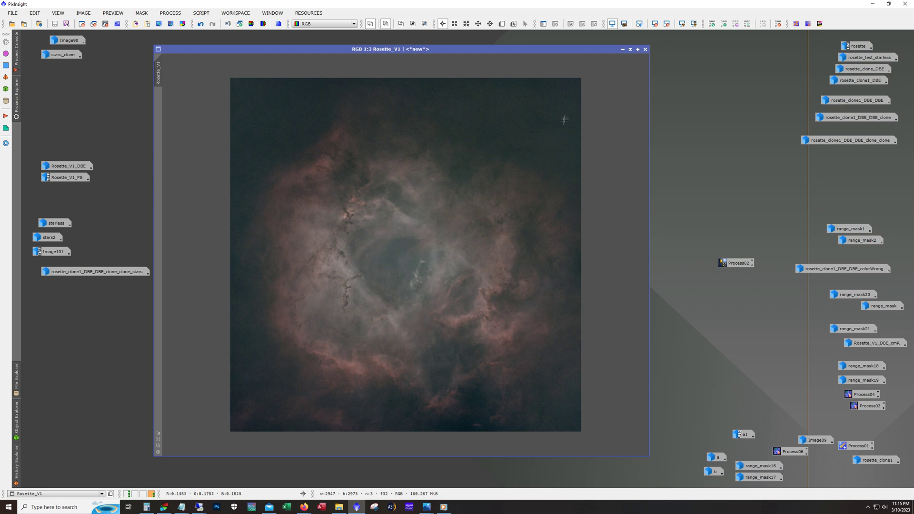
Minimize Rosette_V1, open Rosette_V1_DBE, and briefly reopen Rosette_V1 for comparison before minimizing it.
click(622, 50)
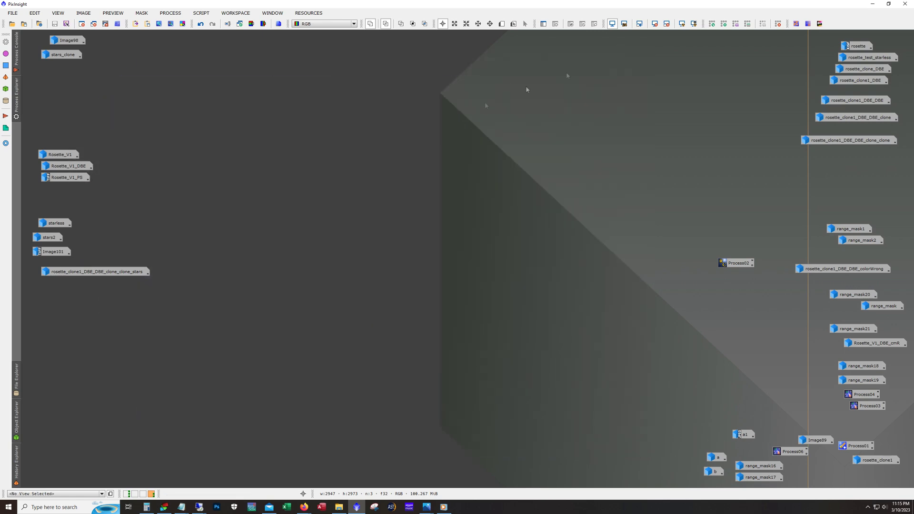
double_click(69, 166)
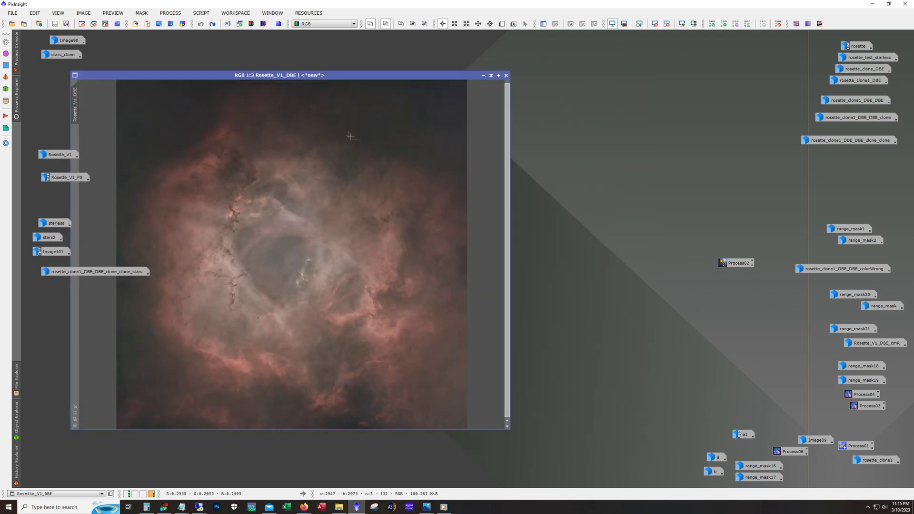
drag(241, 76, 377, 61)
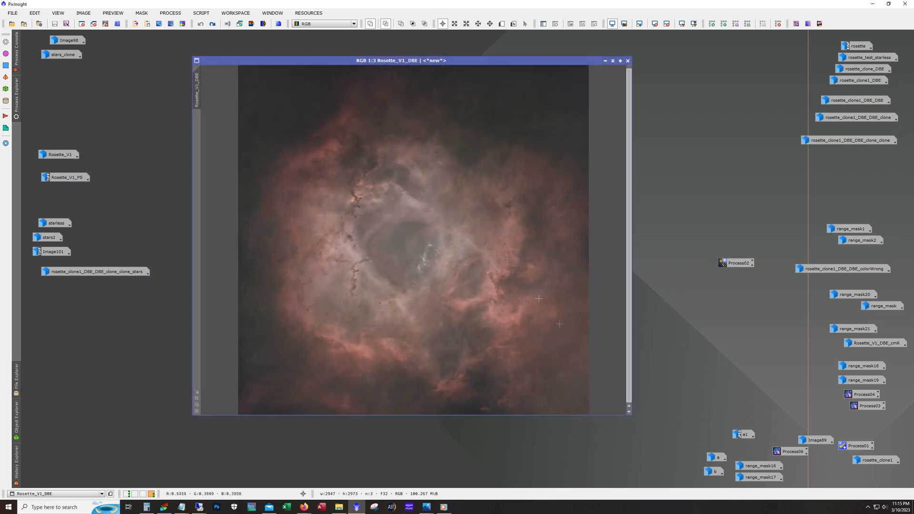
double_click(59, 154)
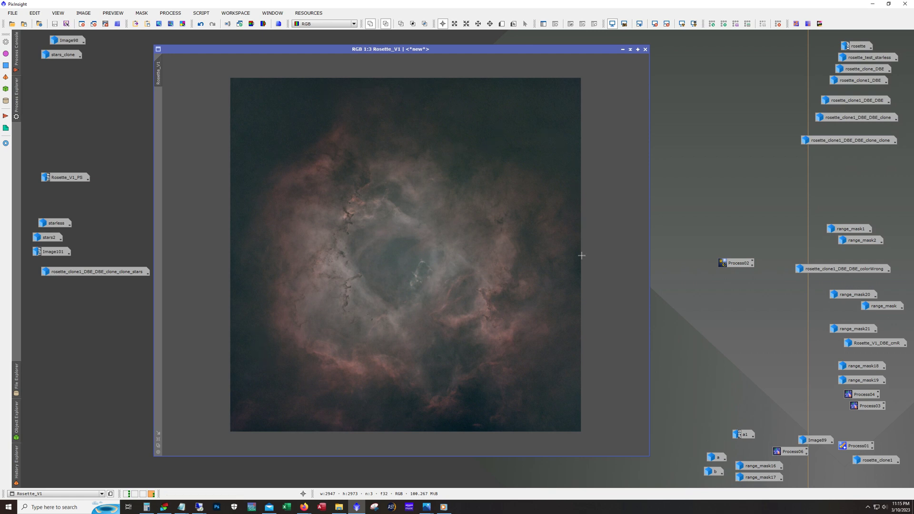
click(624, 50)
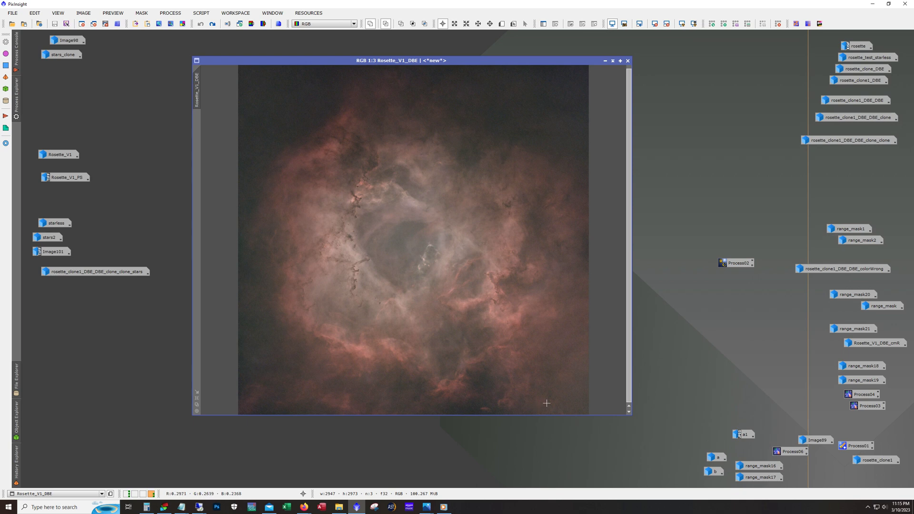
Toggle Undo/Redo on Rosette_V1_DBE to compare the last step, then show and hide the mask.
click(212, 24)
click(212, 24)
click(212, 24)
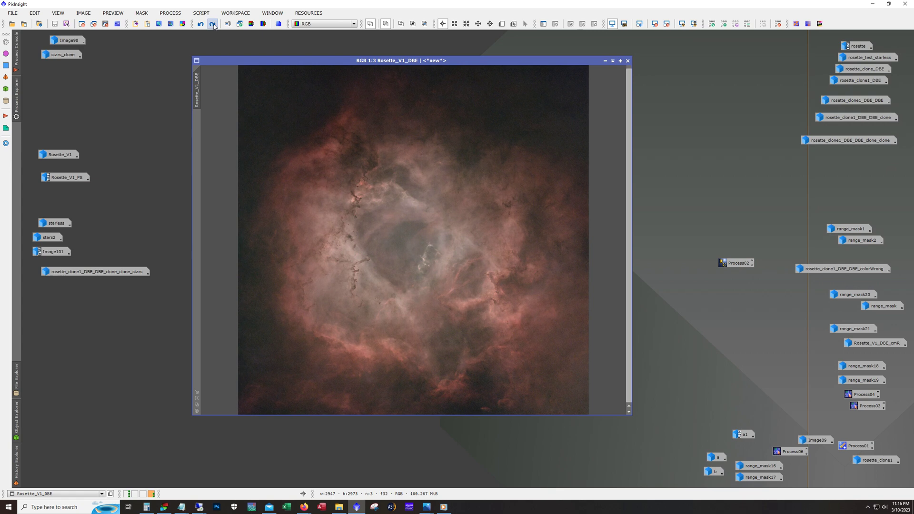
click(213, 24)
click(212, 24)
click(594, 24)
click(595, 25)
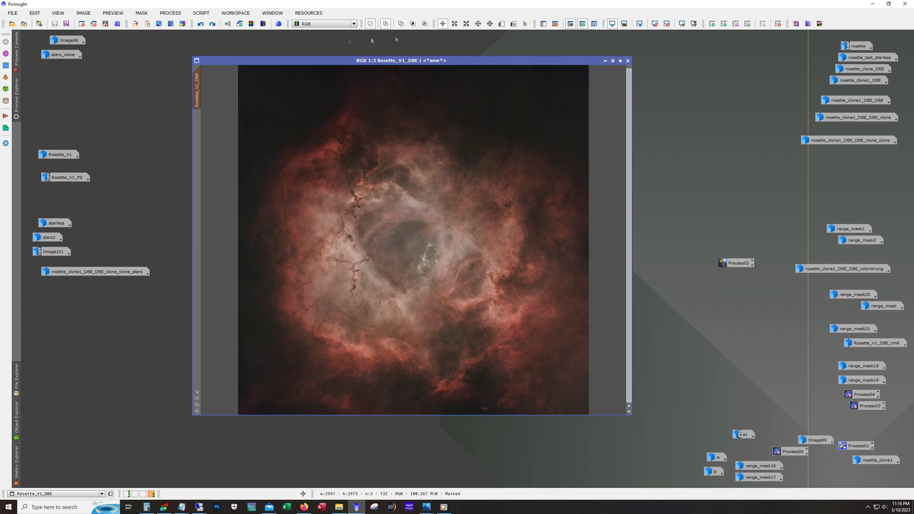
Compare the image before and after the last step again and recheck the mask coverage.
click(213, 25)
click(213, 24)
click(213, 23)
click(213, 24)
click(213, 24)
click(213, 24)
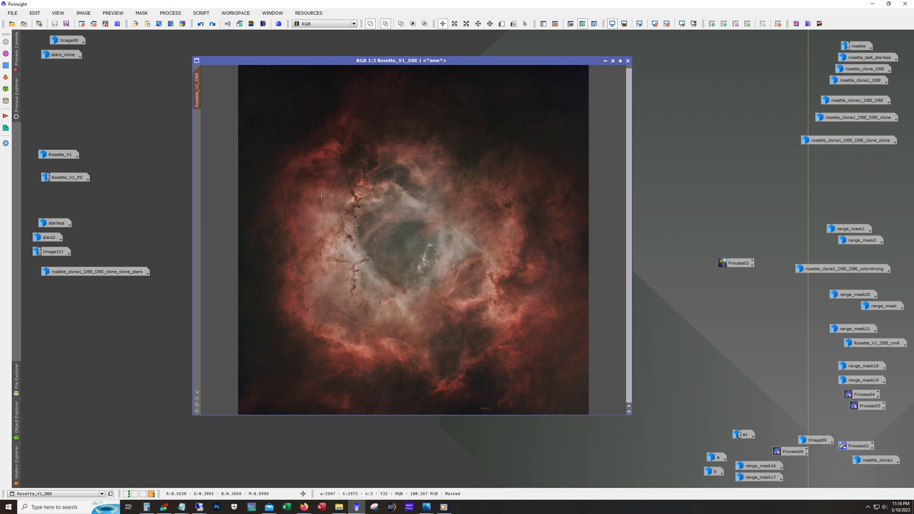
click(595, 24)
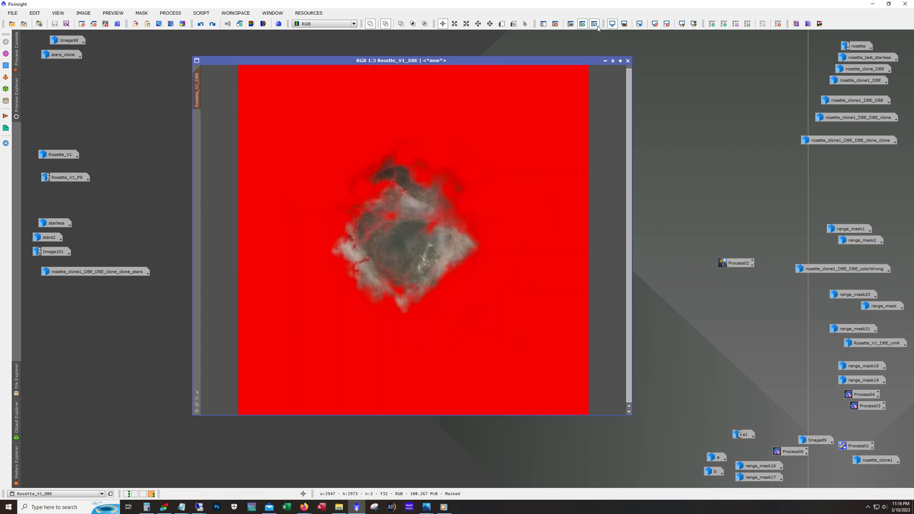
click(595, 24)
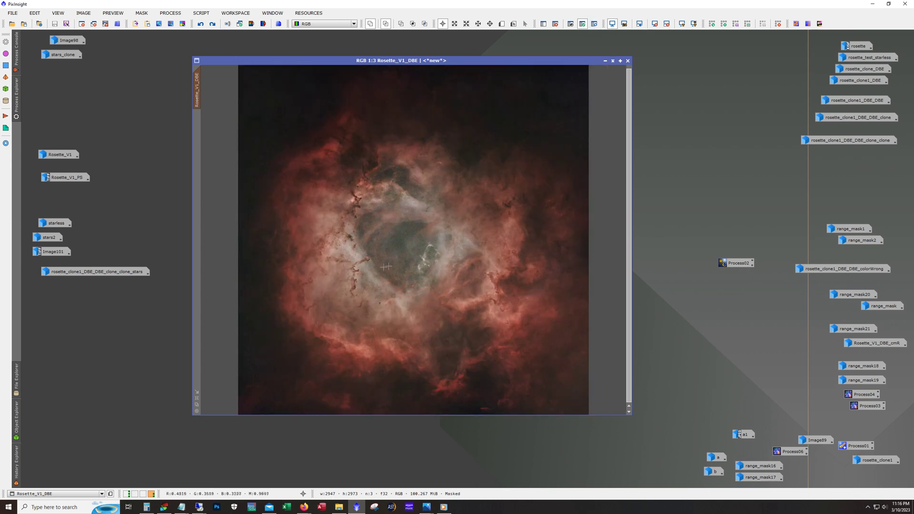
Step through the processing history and inspect the mask overlay once more.
click(213, 23)
click(213, 24)
click(213, 24)
click(213, 24)
click(214, 25)
click(214, 24)
click(595, 24)
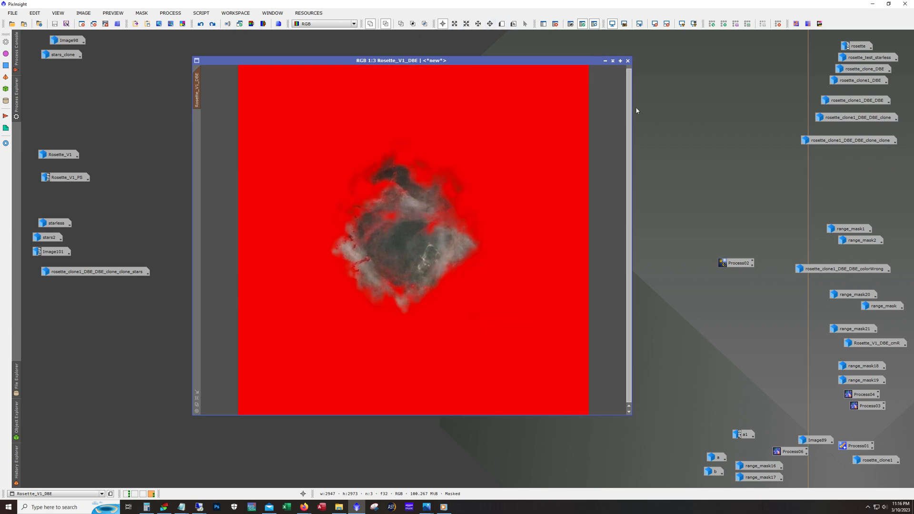
click(595, 24)
Restore Preview01 and check the mask, then remove preview and mask, ending on Redo of the last script.
click(216, 28)
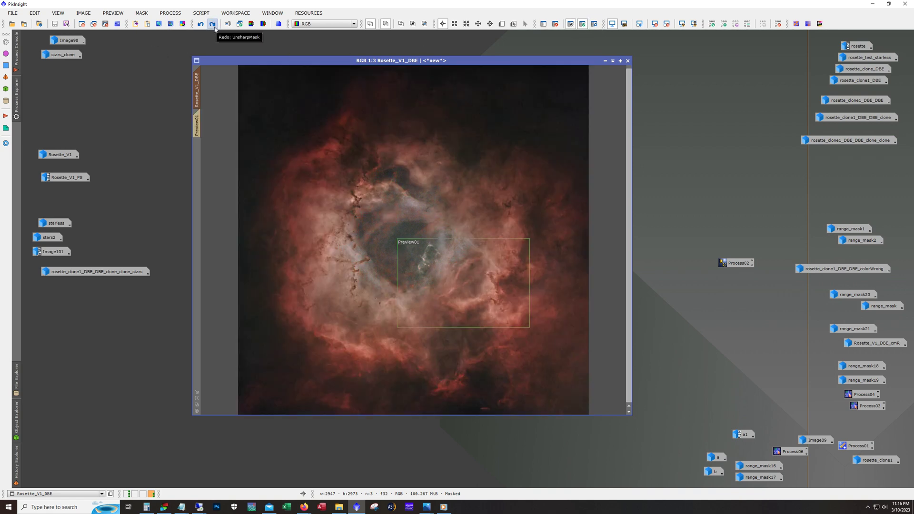
click(595, 24)
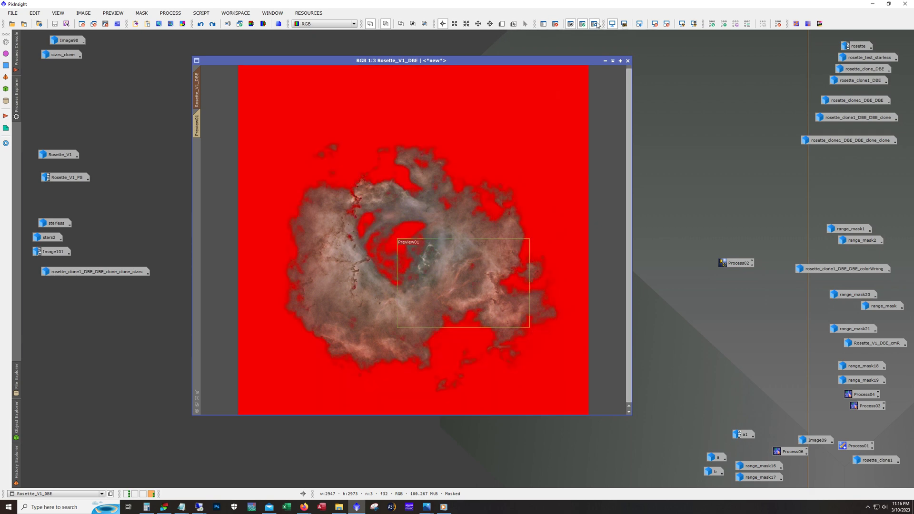
click(596, 25)
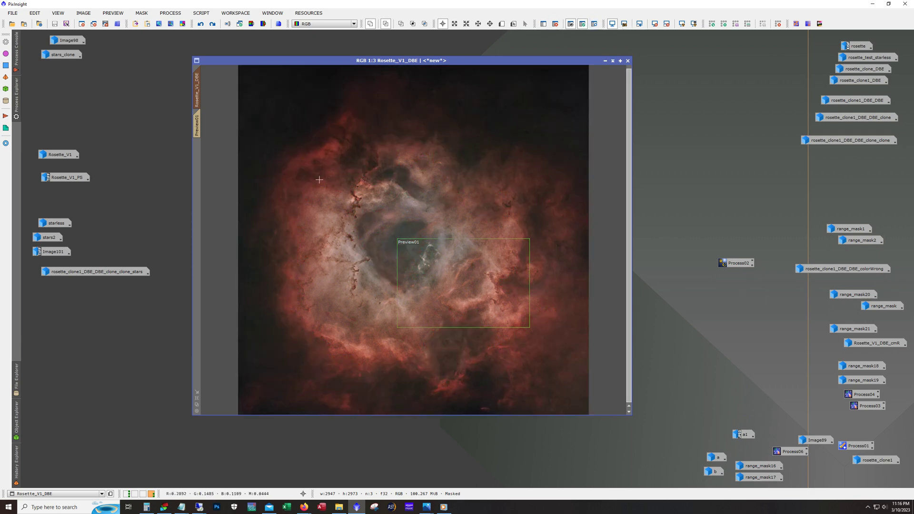
click(212, 25)
click(212, 25)
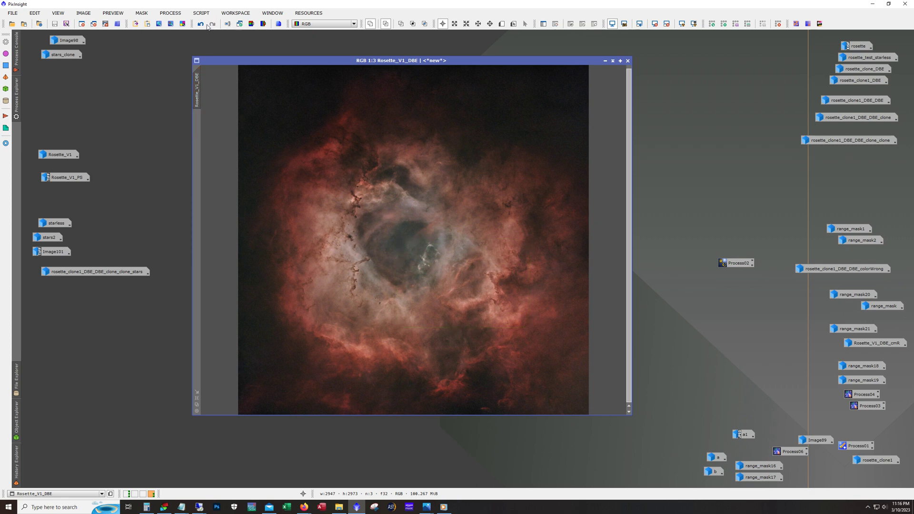
click(201, 25)
click(213, 24)
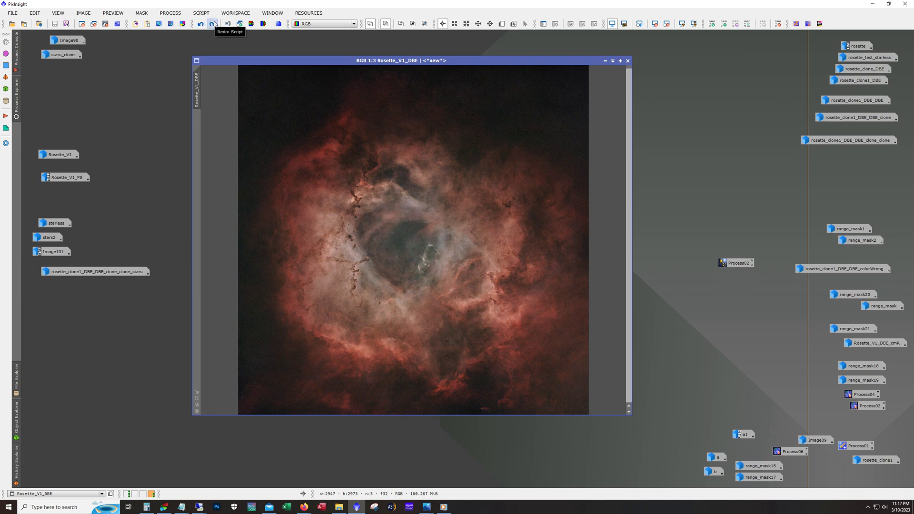
Zoom Rosette_V1_DBE to 1:2 and launch the DarkStructureEnhance script.
scroll(437, 304, up, 1)
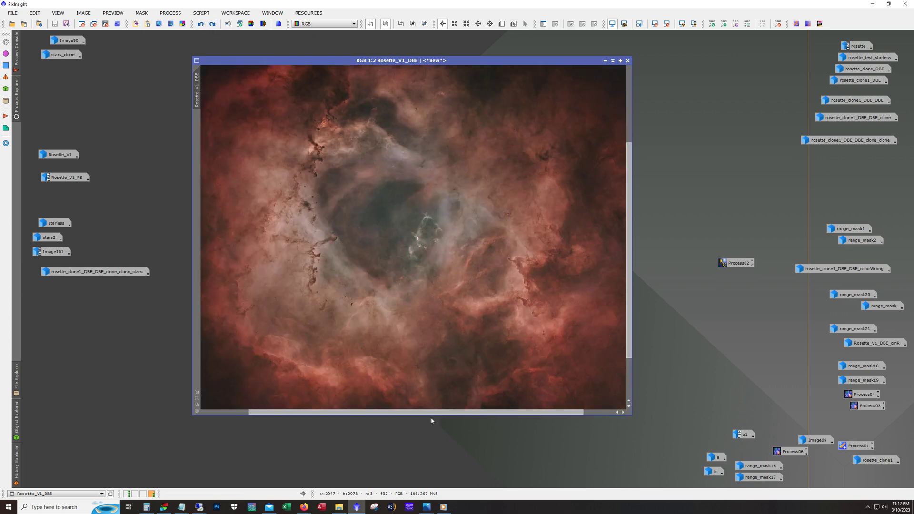
drag(432, 421, 449, 419)
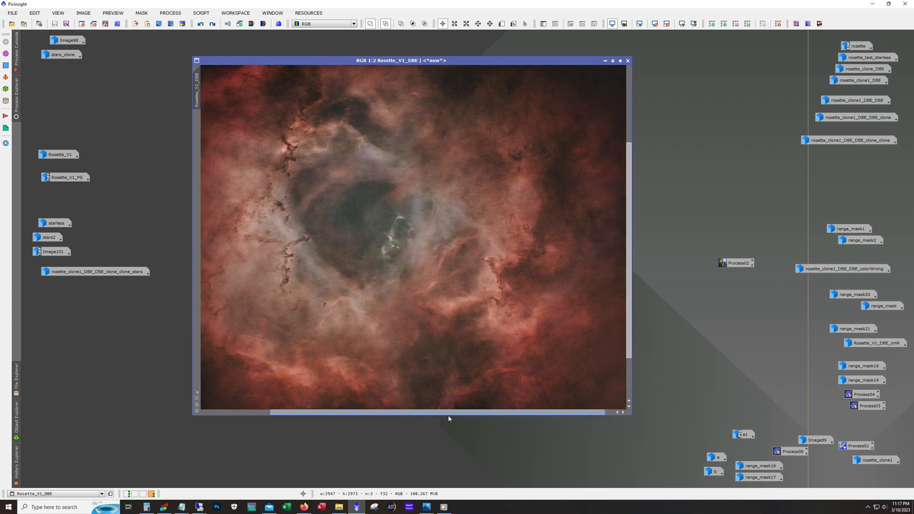
click(199, 13)
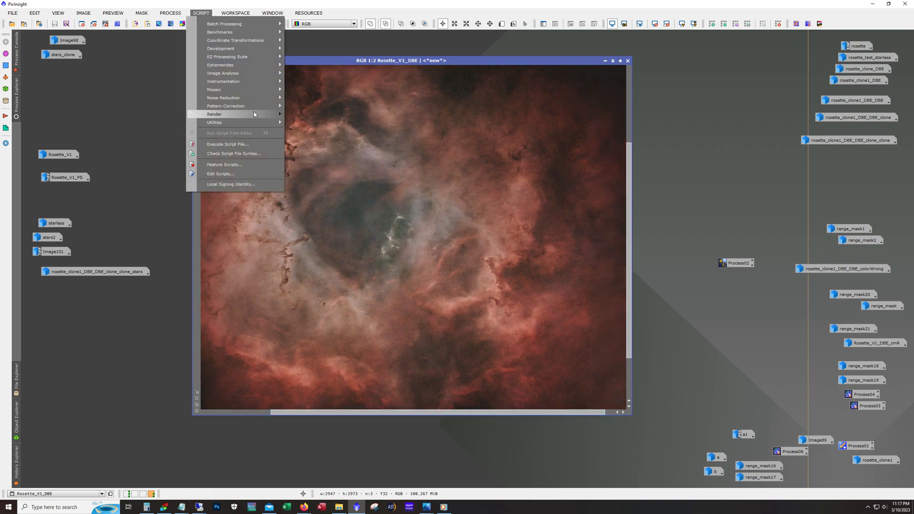
mouse_move(256, 122)
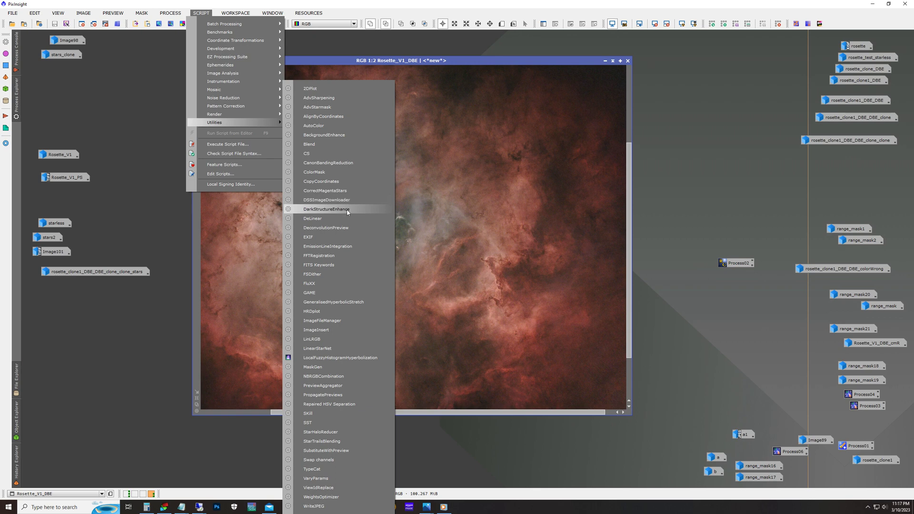
click(346, 210)
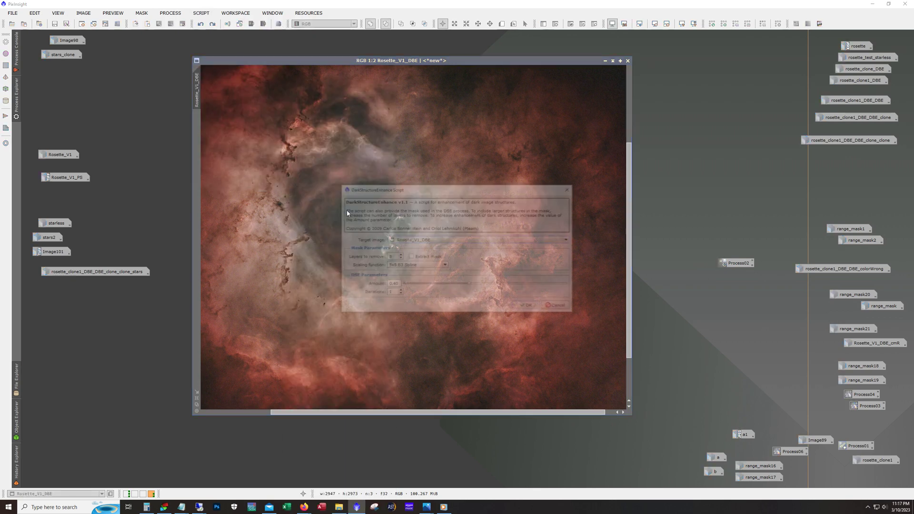
Run DarkStructureEnhance with 8 layers and amount 0.25, then reapply it with Redo.
click(472, 286)
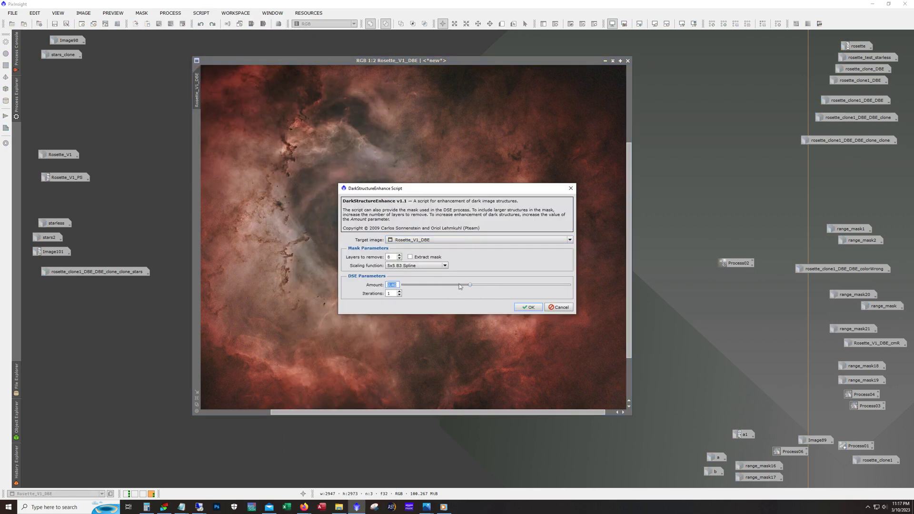
drag(432, 191, 627, 128)
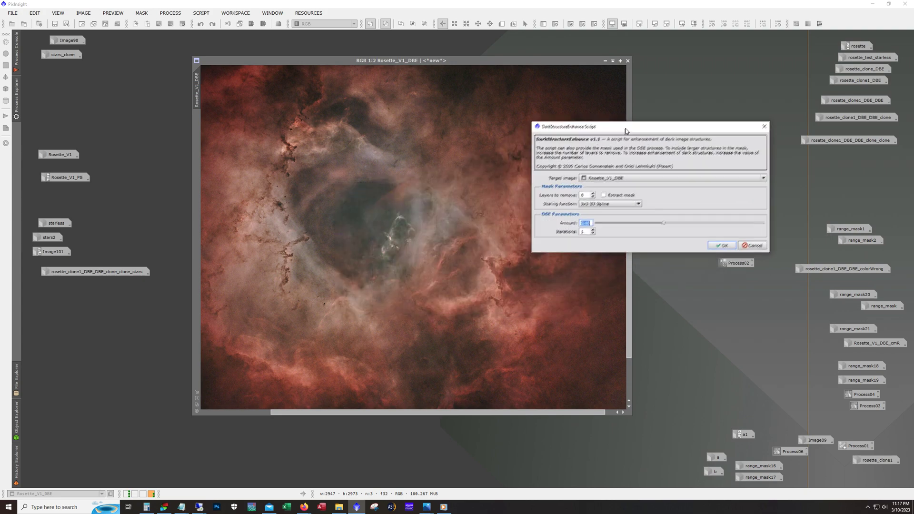
drag(553, 126, 608, 114)
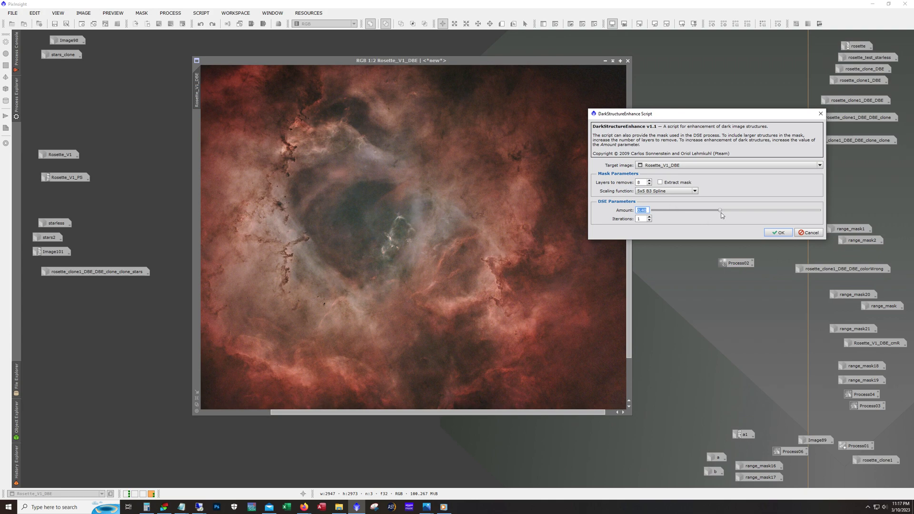
click(786, 233)
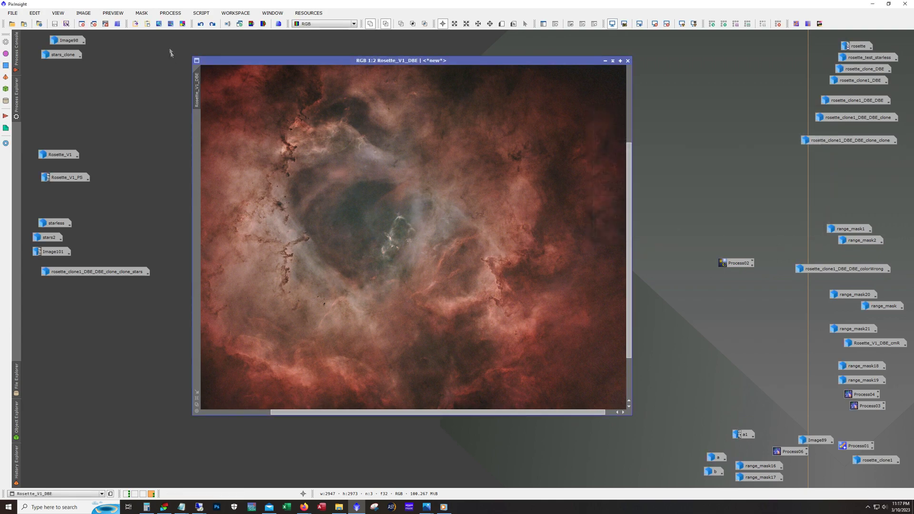
click(212, 23)
Zoom to 1:1, redo the dark structure enhancement to keep it, then zoom back out to 1:3.
scroll(496, 250, up, 1)
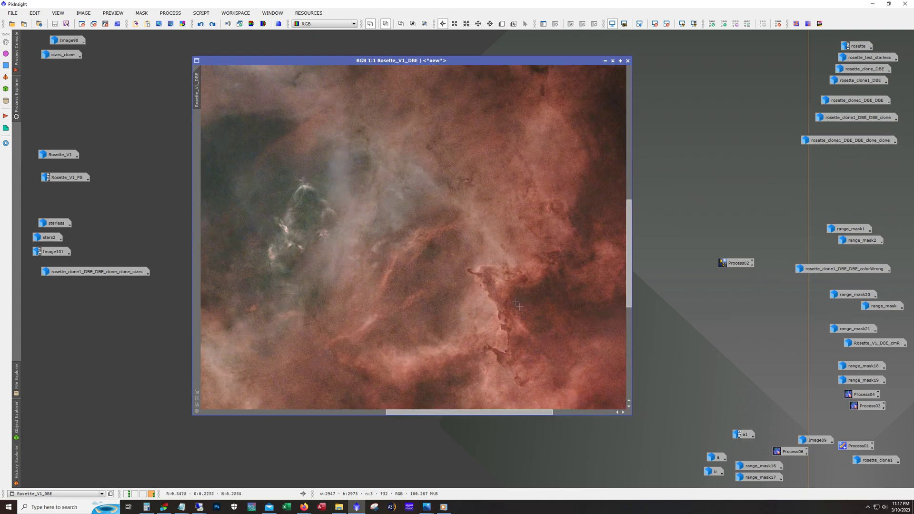
click(210, 25)
scroll(306, 190, down, 1)
scroll(306, 190, down, 1)
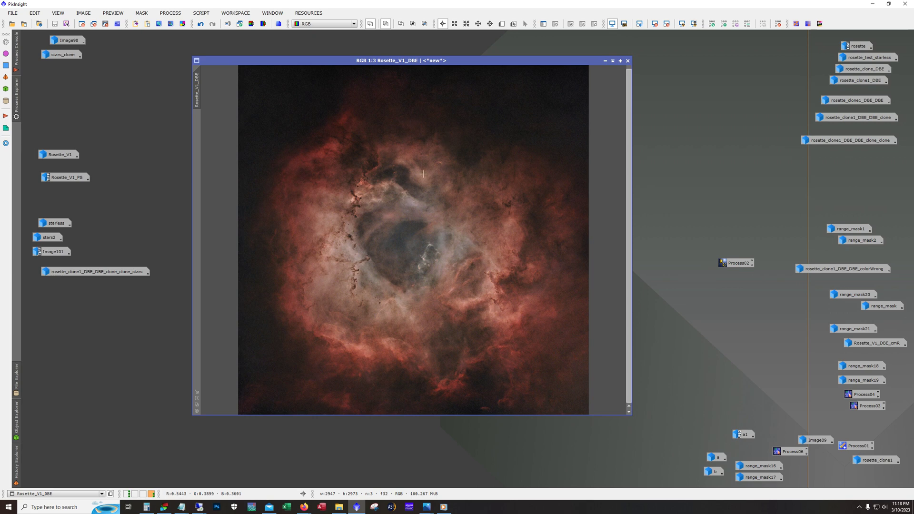
key(alt)
Iconize Rosette_V1_DBE and open the _stars image in a moved, enlarged window.
click(606, 60)
double_click(101, 272)
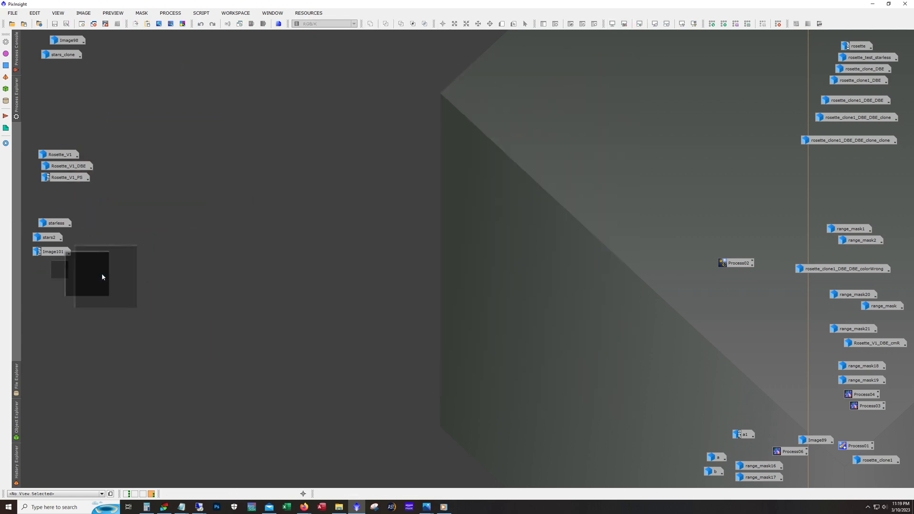
drag(295, 174, 252, 50)
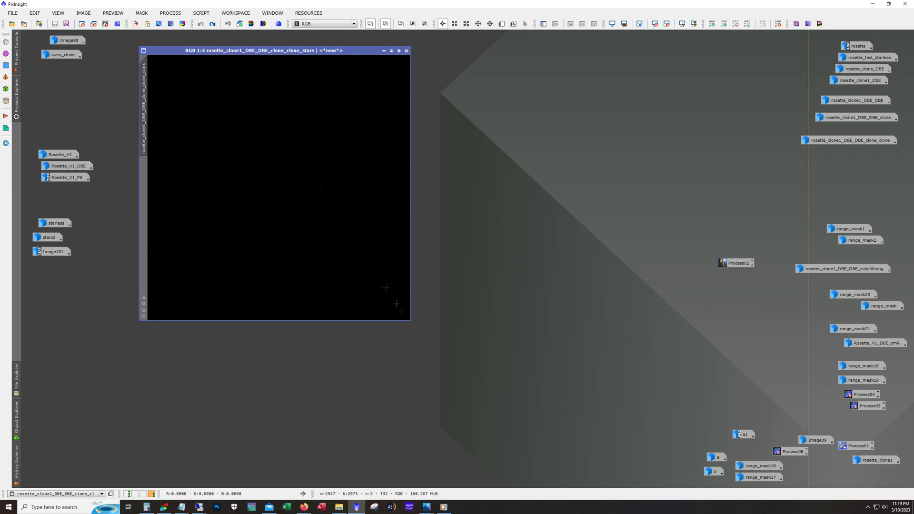
drag(410, 321, 672, 472)
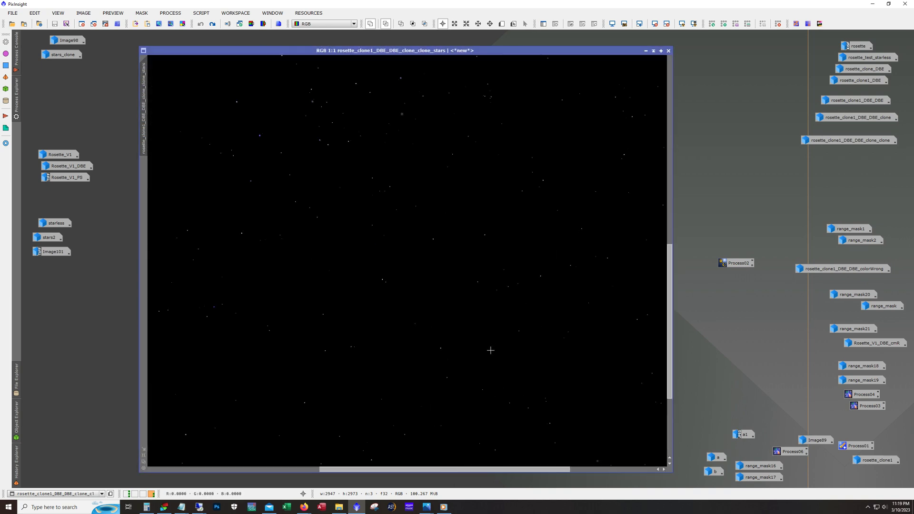
scroll(491, 350, down, 2)
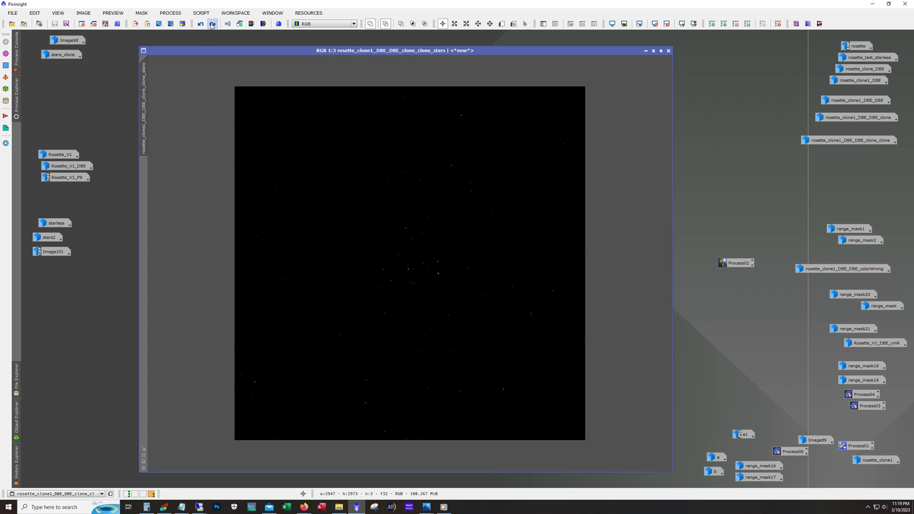
Compare the brightened and unbrightened stars with Redo/Undo, inspecting the star field up close.
click(213, 24)
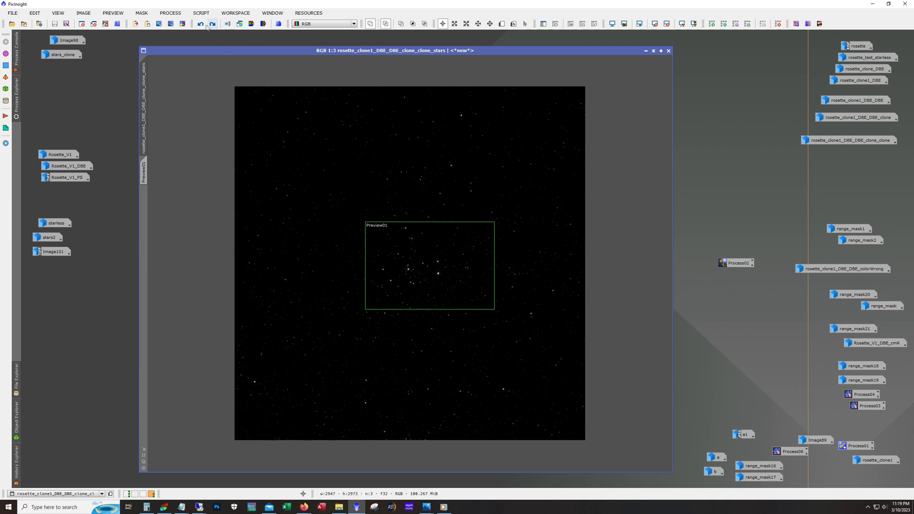
click(200, 24)
scroll(376, 250, up, 2)
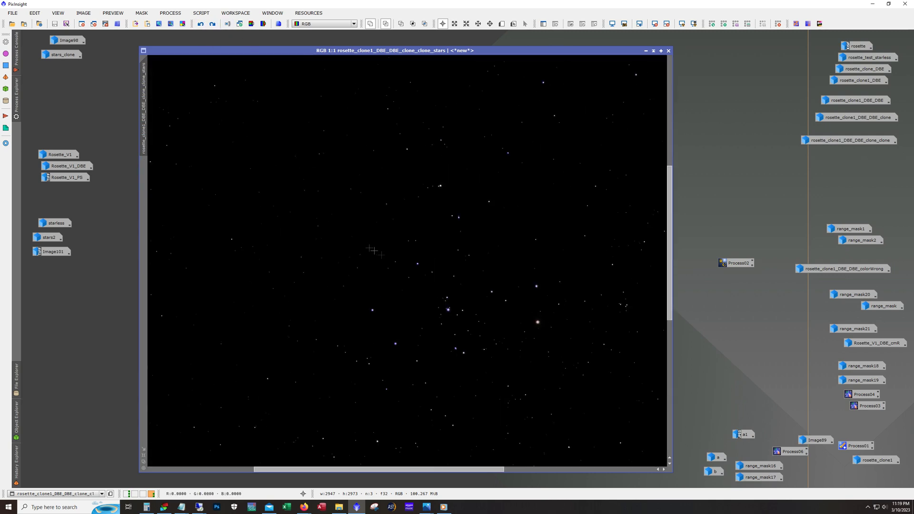
scroll(374, 251, up, 2)
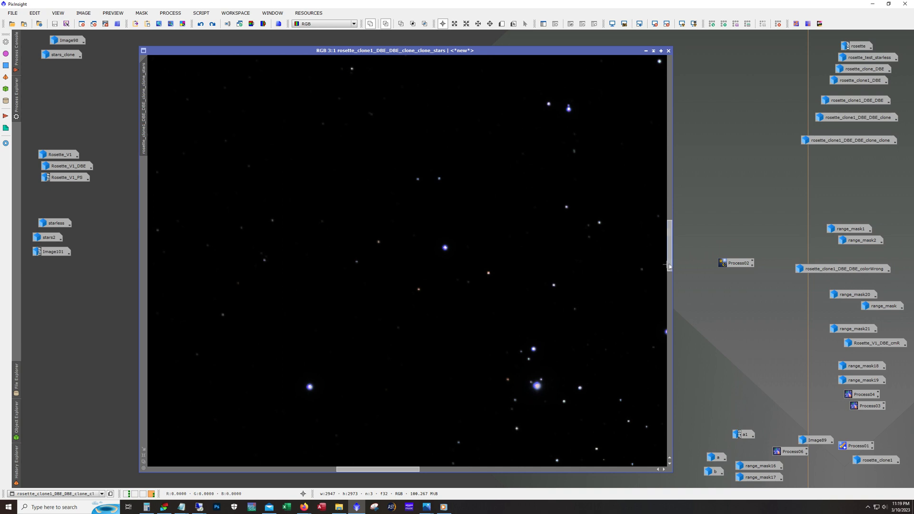
drag(670, 264, 678, 308)
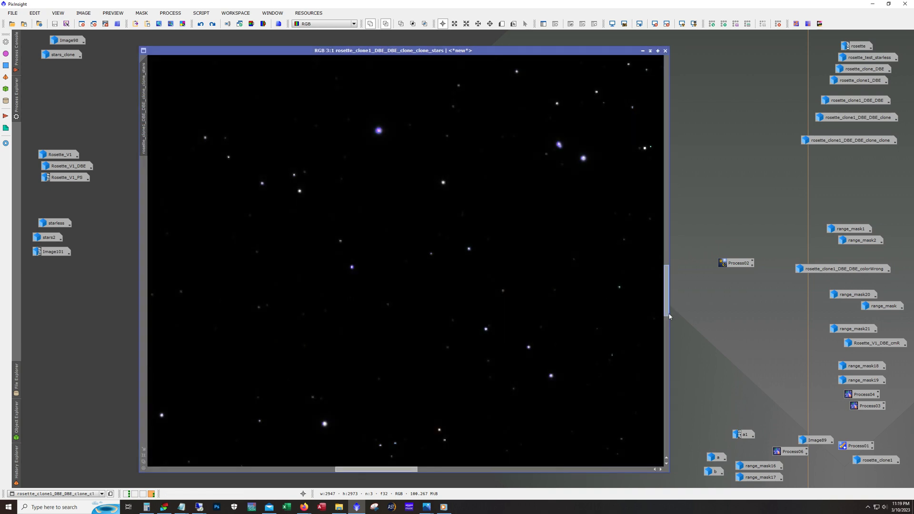
drag(669, 309, 652, 281)
scroll(652, 281, down, 3)
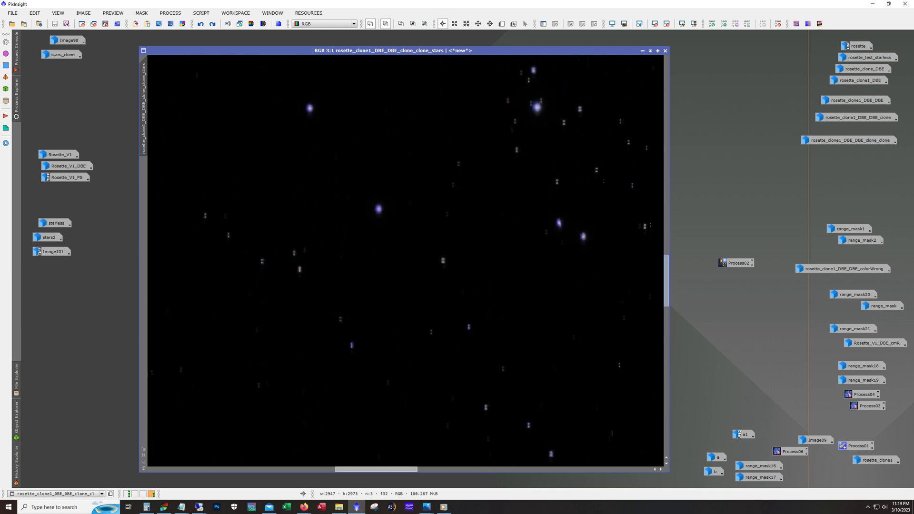
scroll(419, 255, up, 2)
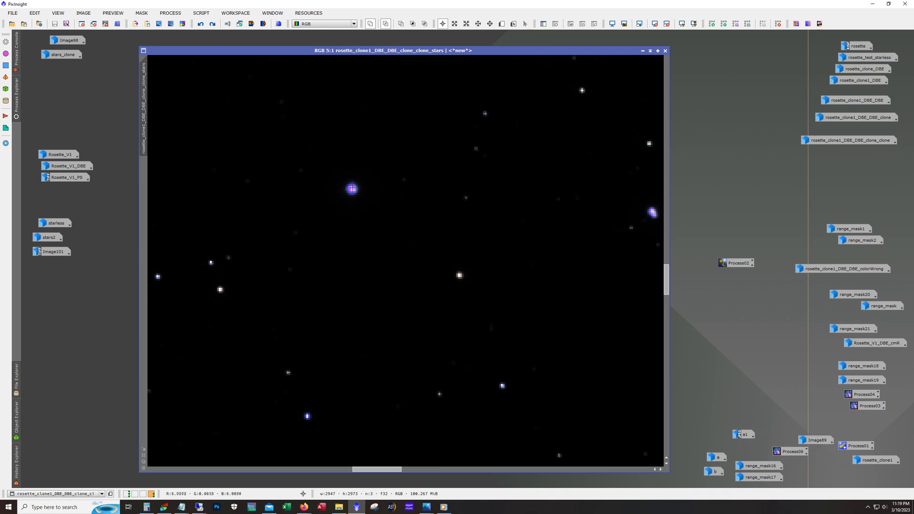
drag(666, 284, 666, 229)
scroll(353, 291, down, 6)
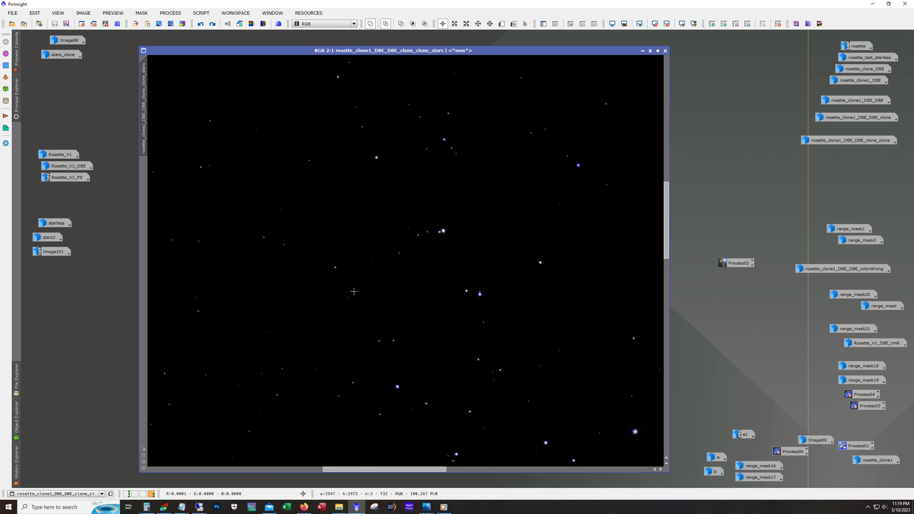
scroll(354, 291, up, 1)
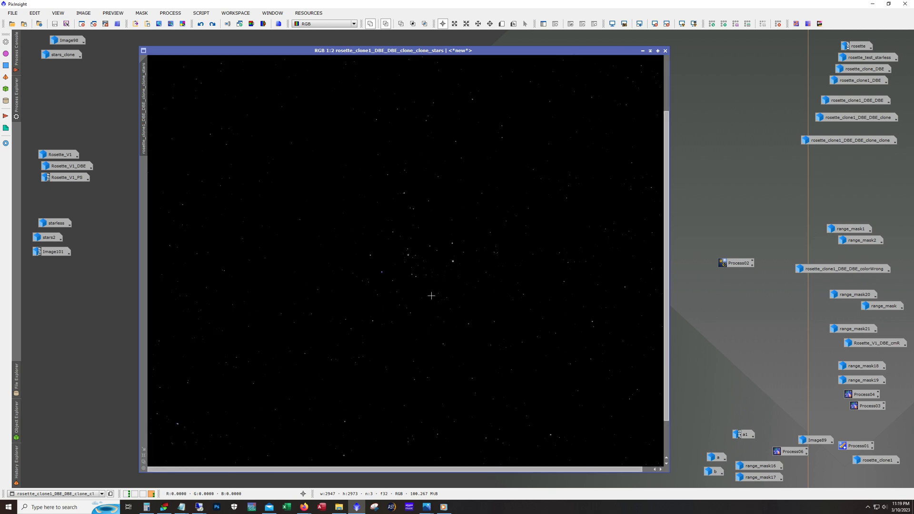
Redo Preview01 and the next star processing step, leaving the stars inverted dark on white.
click(213, 28)
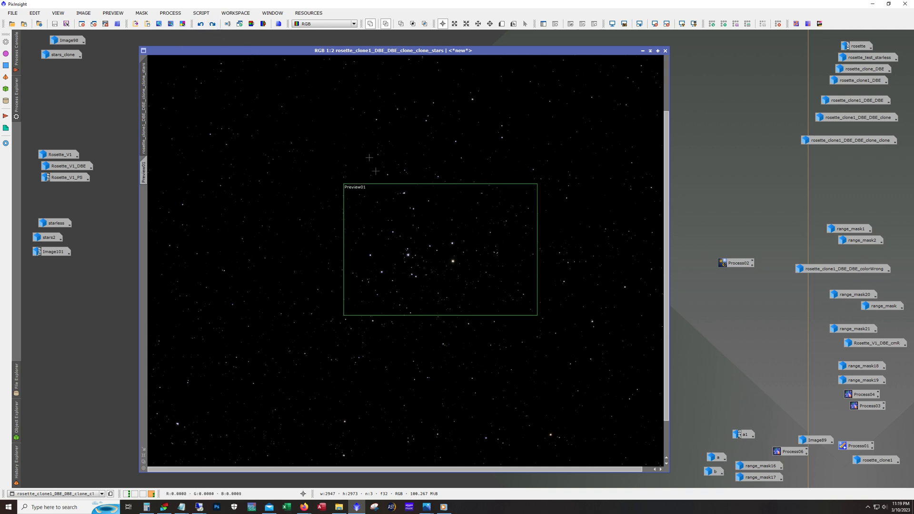
scroll(390, 257, up, 1)
scroll(391, 257, up, 2)
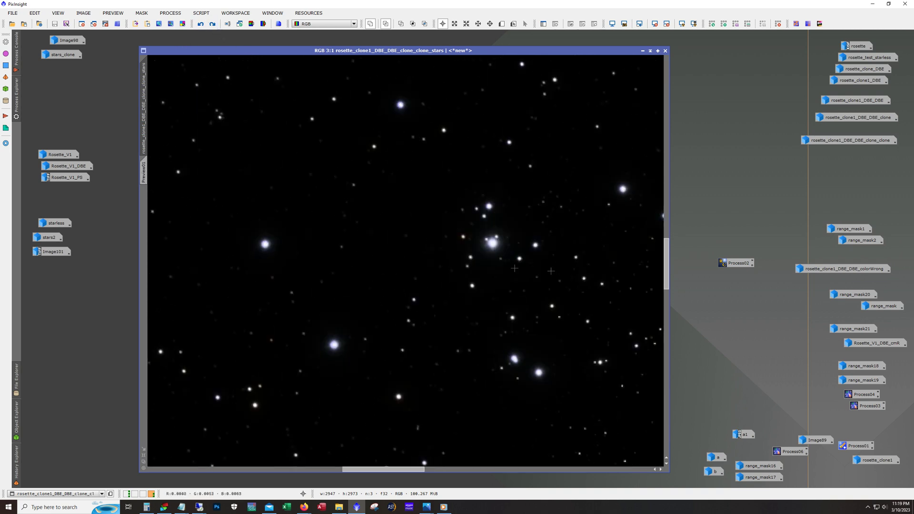
drag(662, 265, 648, 353)
scroll(647, 353, down, 1)
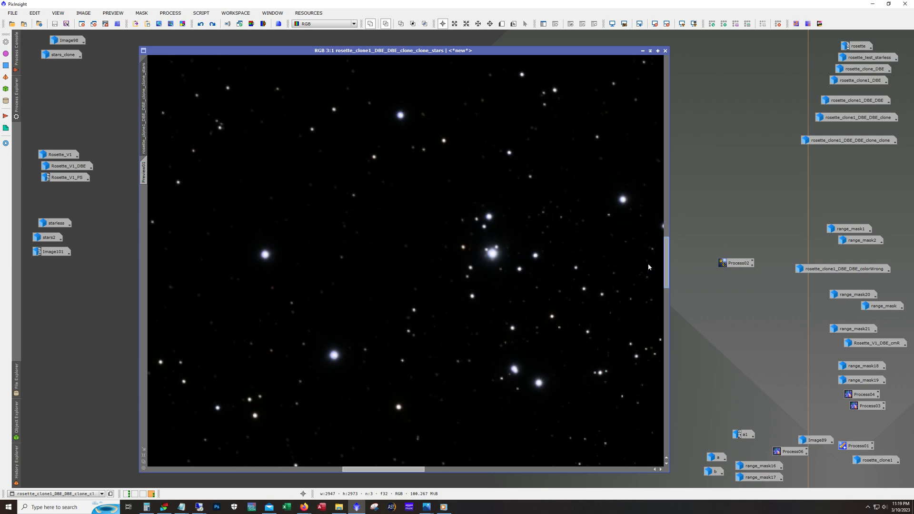
scroll(448, 320, down, 4)
scroll(448, 320, up, 1)
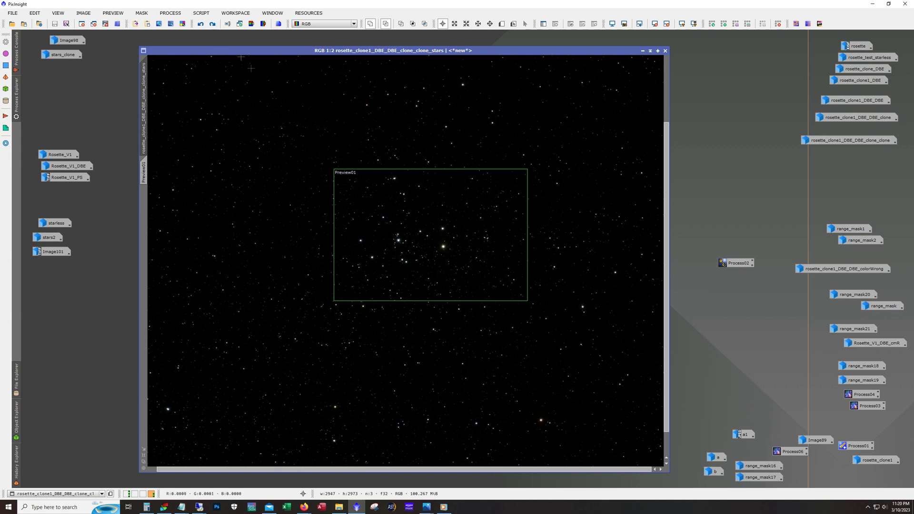
click(214, 26)
Redo, then undo, the inverting curves adjustment and inspect the stars up close.
click(213, 24)
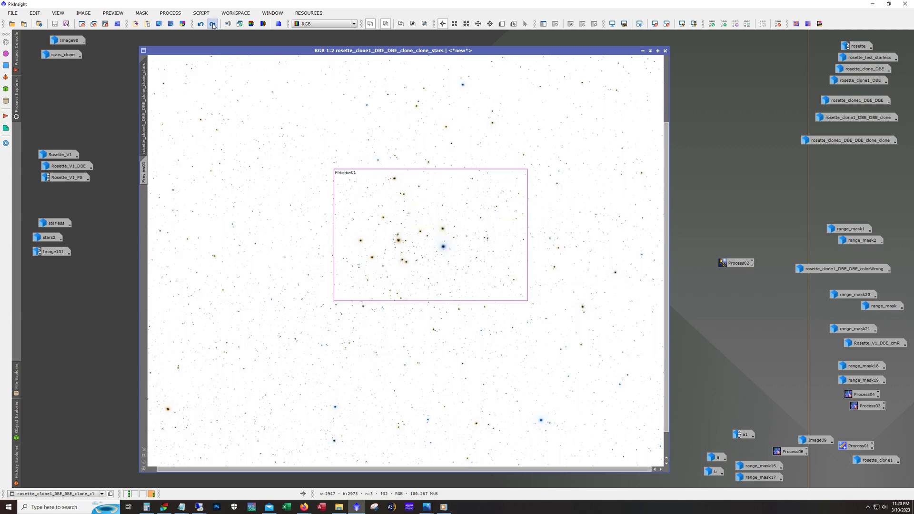
click(200, 24)
scroll(401, 304, up, 2)
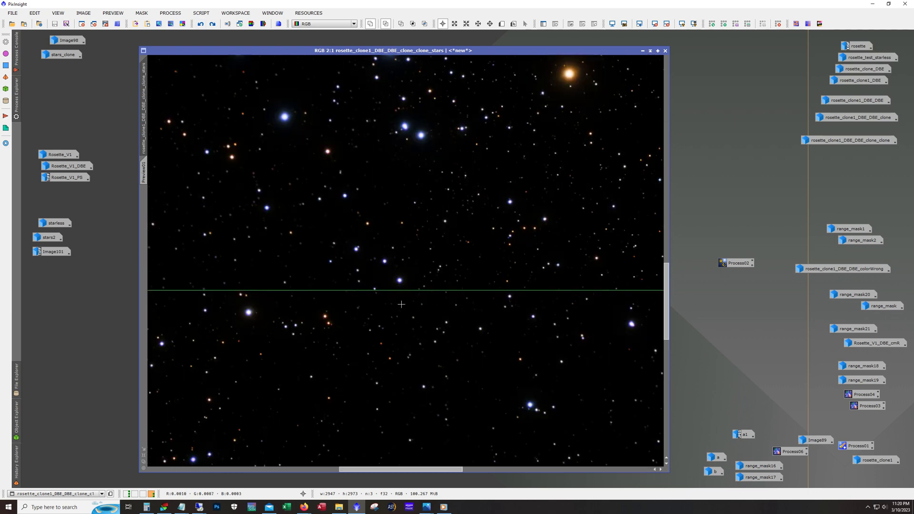
drag(667, 293, 656, 138)
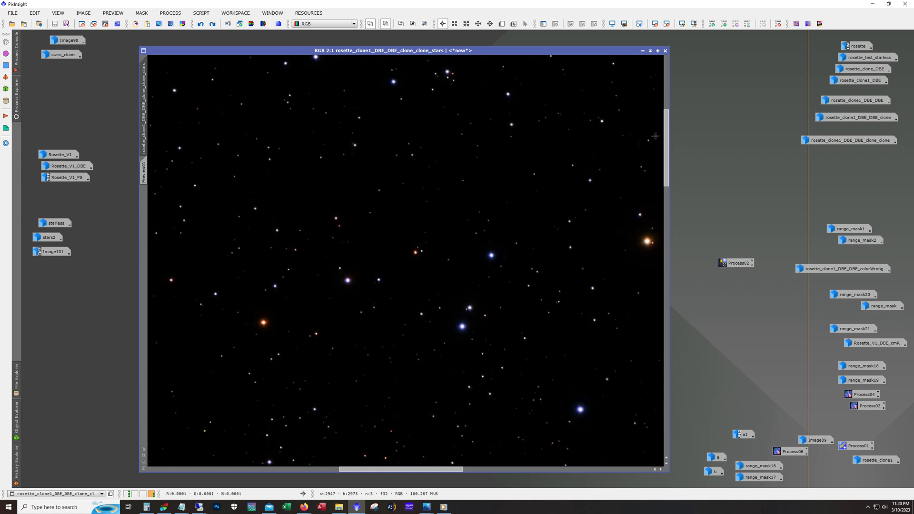
scroll(355, 277, up, 3)
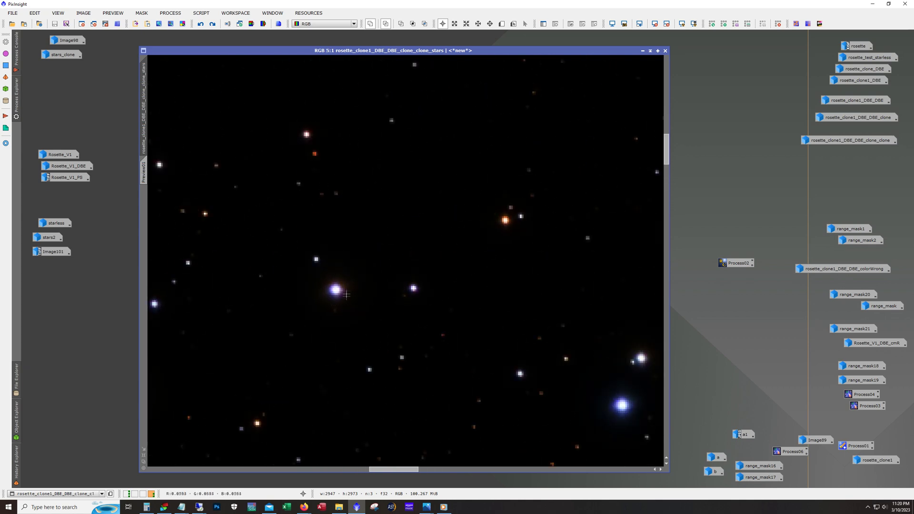
scroll(336, 290, down, 1)
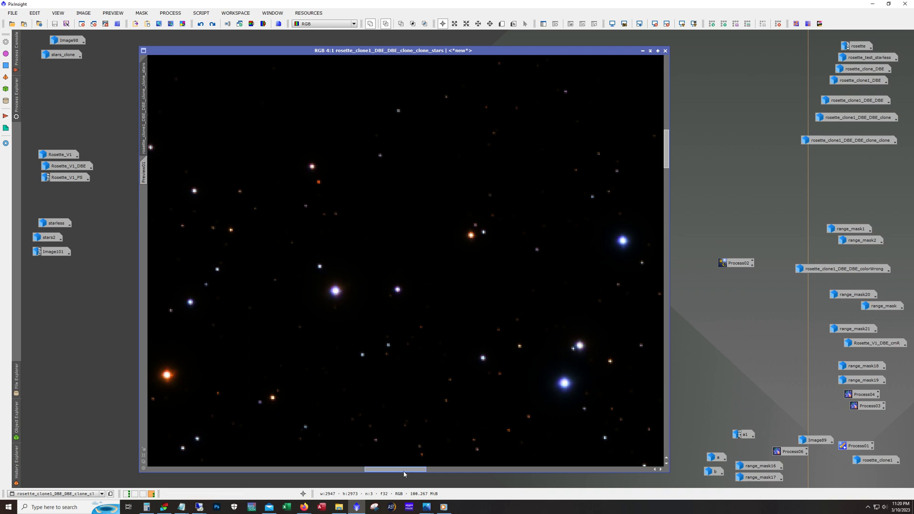
drag(403, 471, 272, 464)
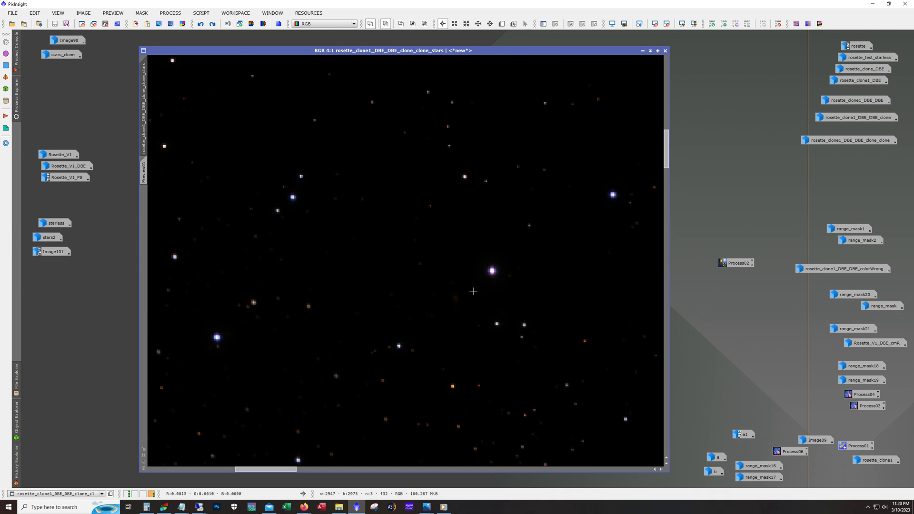
drag(295, 465, 317, 484)
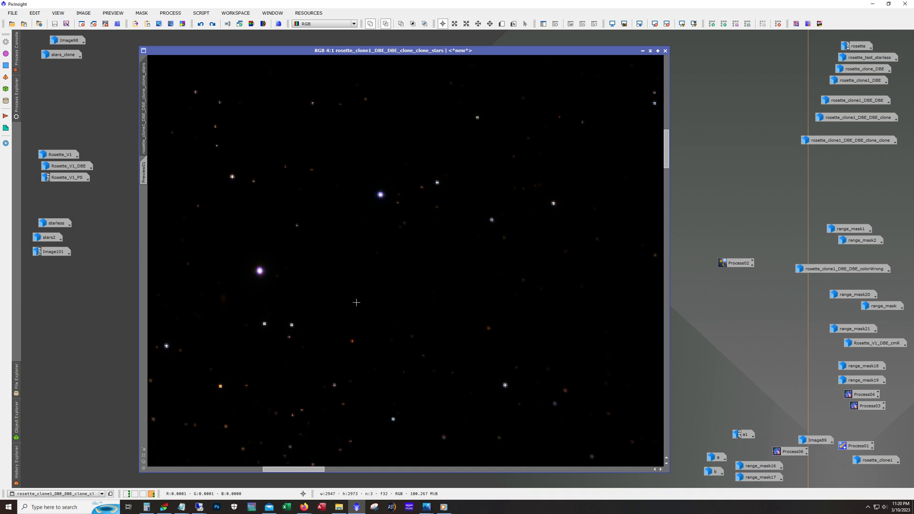
Reapply the inversion for a dark, colourful starfield, zoom out, and iconize the stars image.
key(ctrl+i)
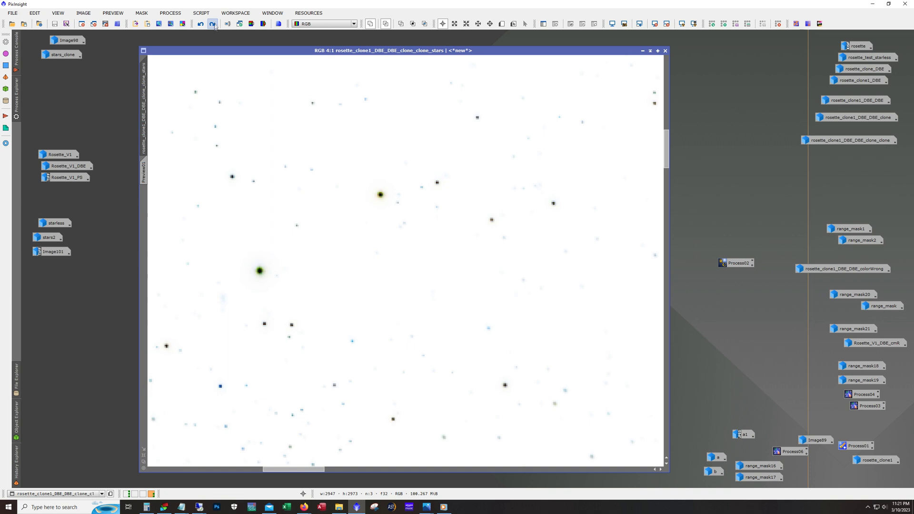
scroll(336, 272, down, 6)
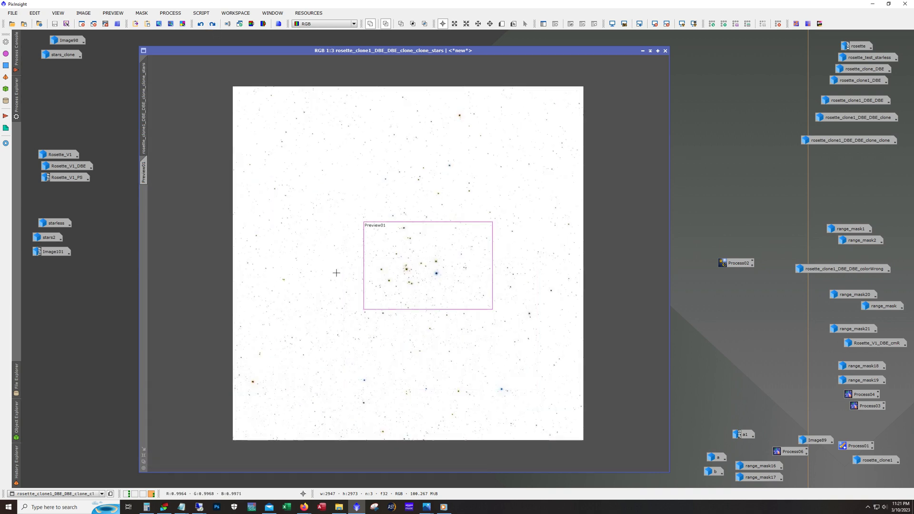
scroll(336, 275, up, 2)
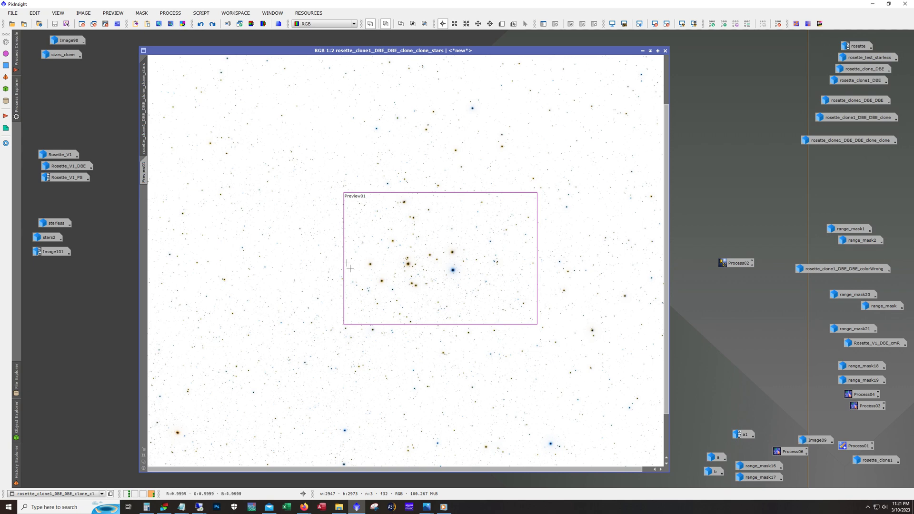
scroll(348, 266, up, 3)
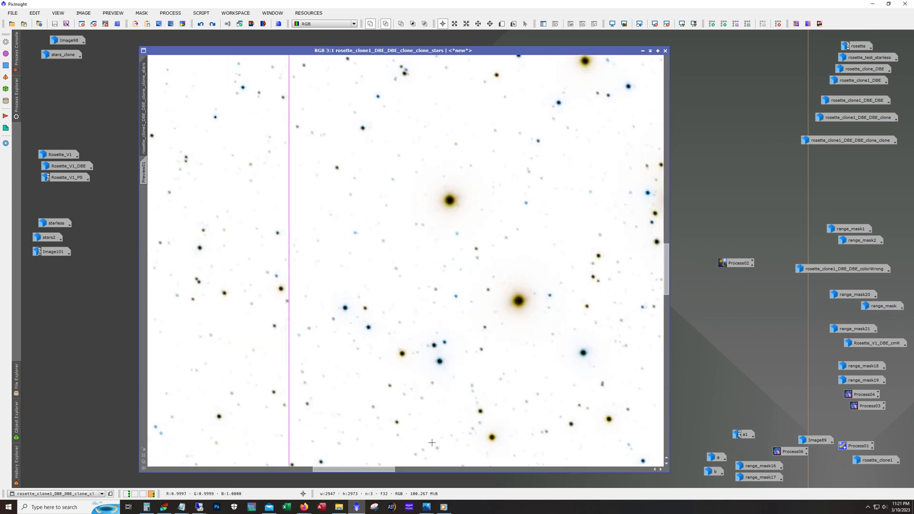
drag(355, 469, 390, 470)
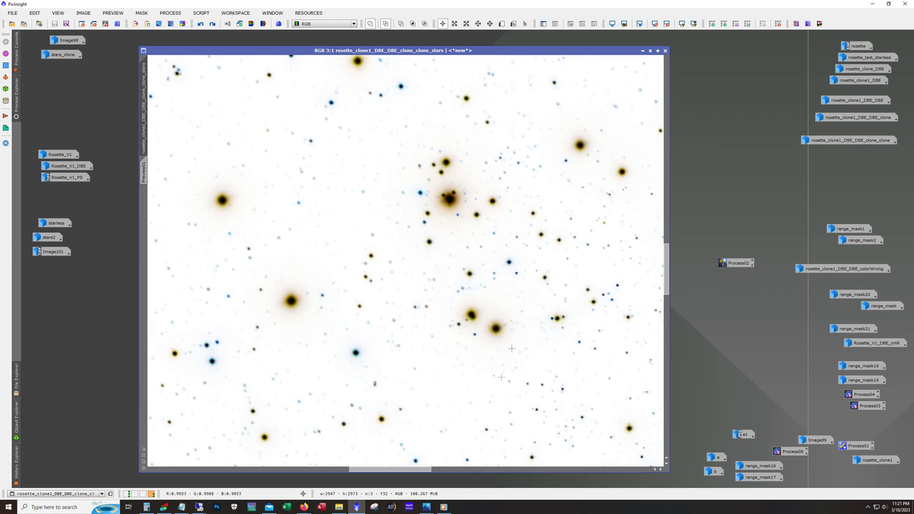
click(213, 27)
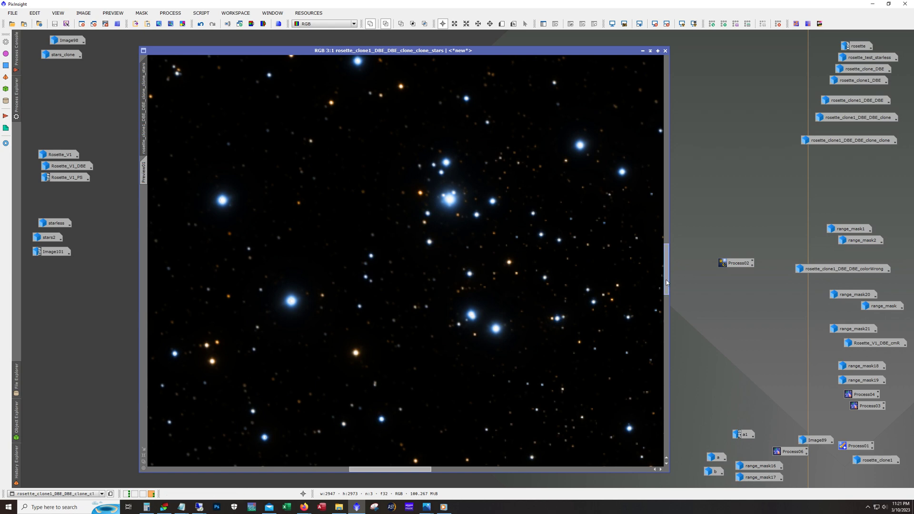
drag(668, 283, 670, 127)
scroll(619, 123, down, 4)
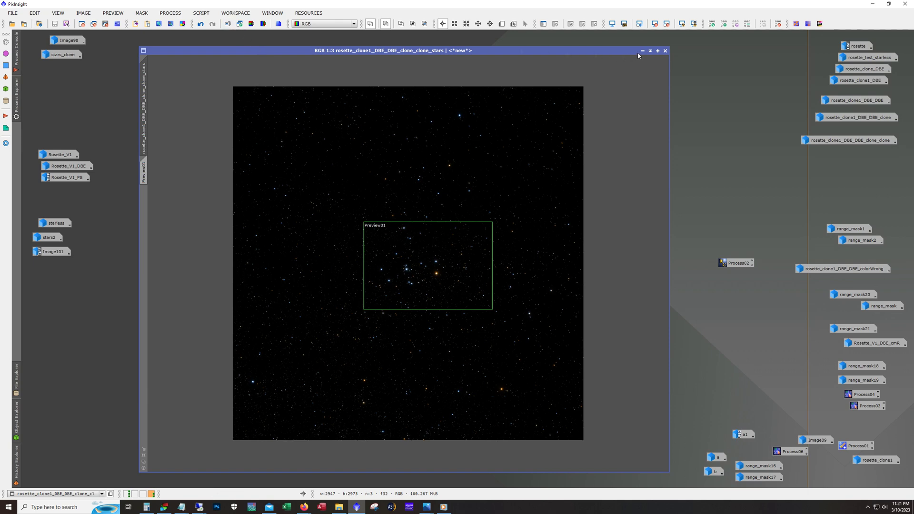
click(642, 51)
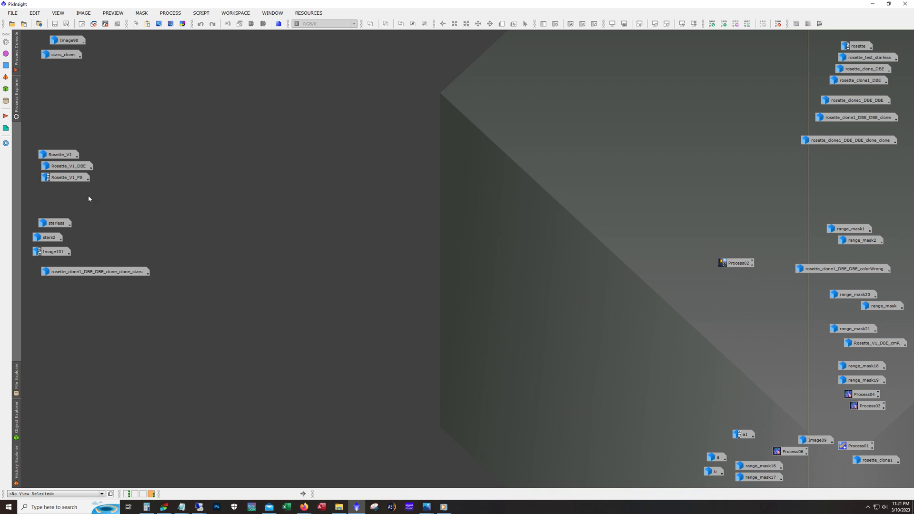
Compare Rosette_V1_DBE and Image101 briefly, keeping only Rosette_V1_PS open and centred.
double_click(67, 168)
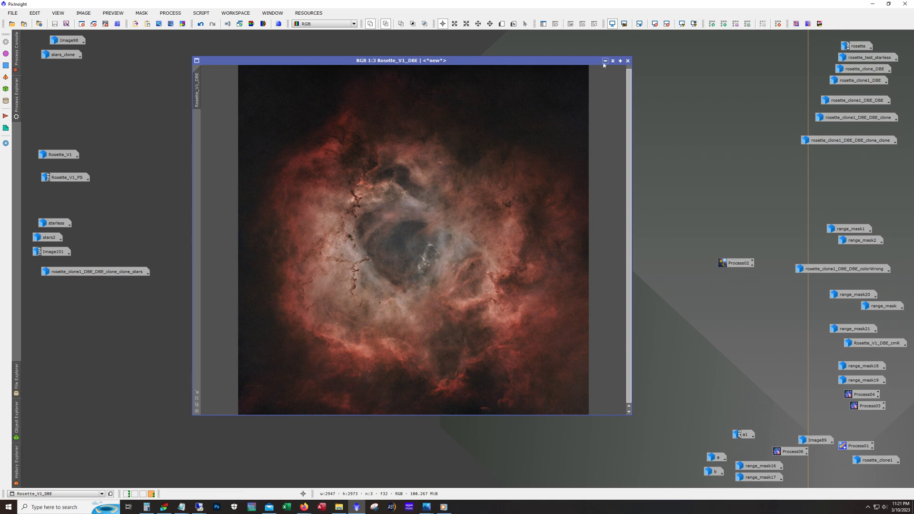
click(605, 61)
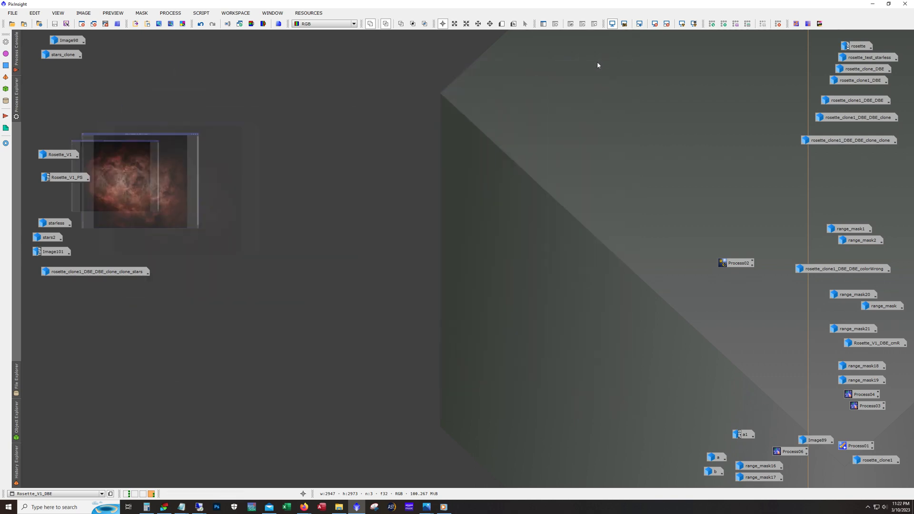
double_click(62, 178)
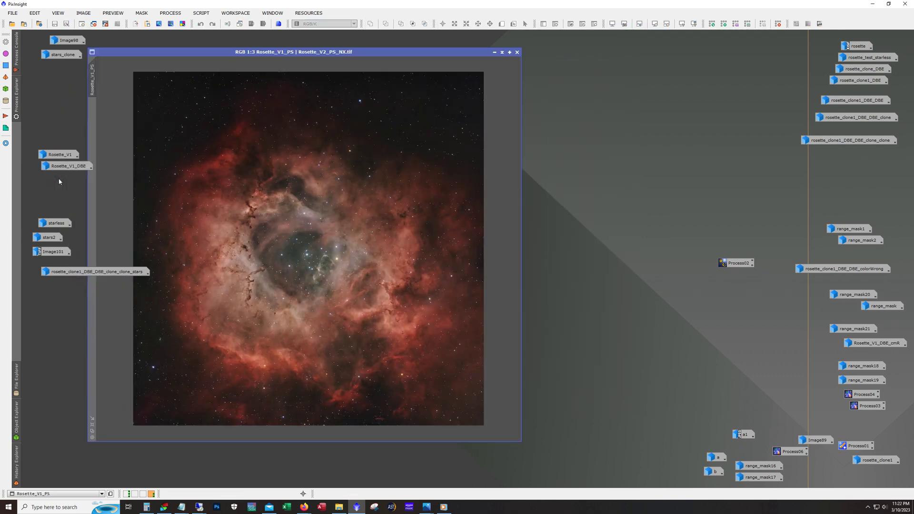
double_click(53, 251)
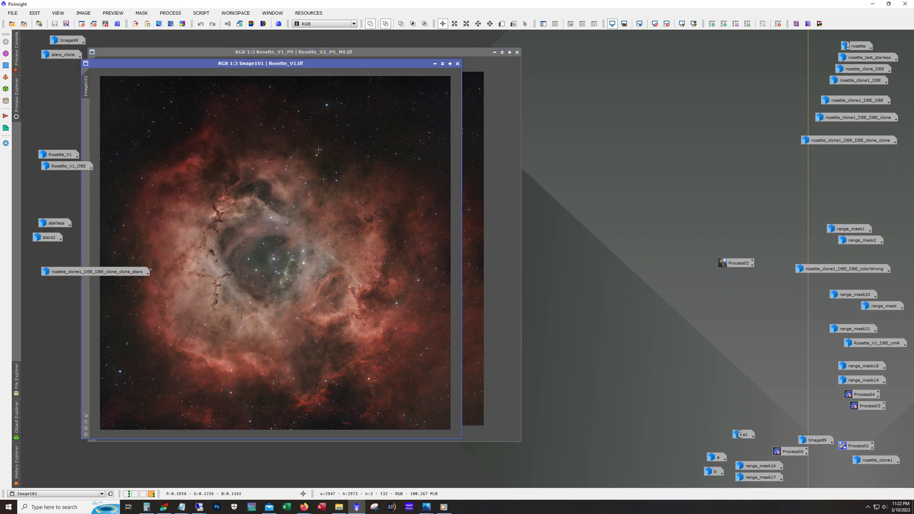
drag(284, 64, 352, 52)
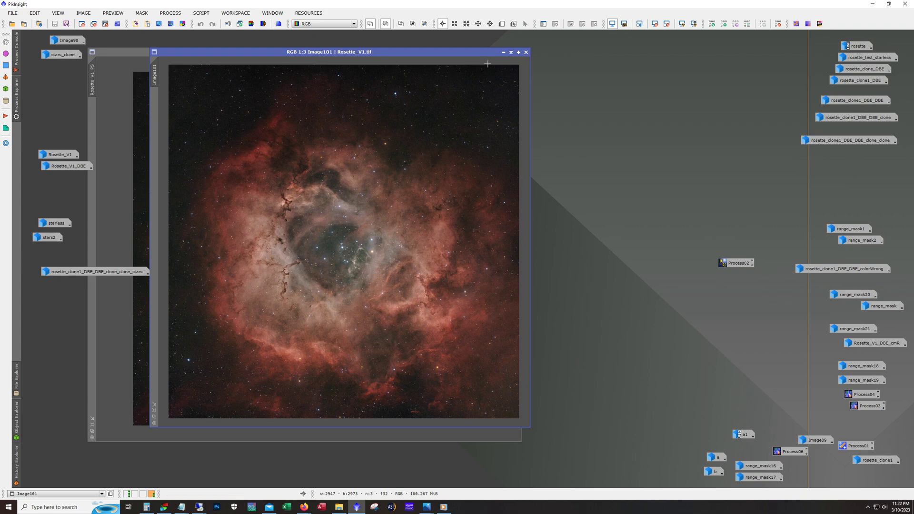
click(504, 52)
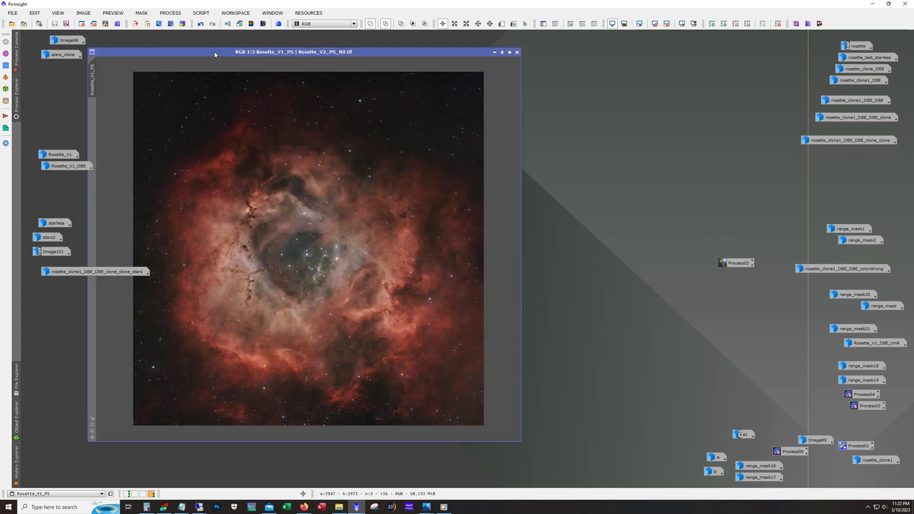
drag(218, 52, 319, 46)
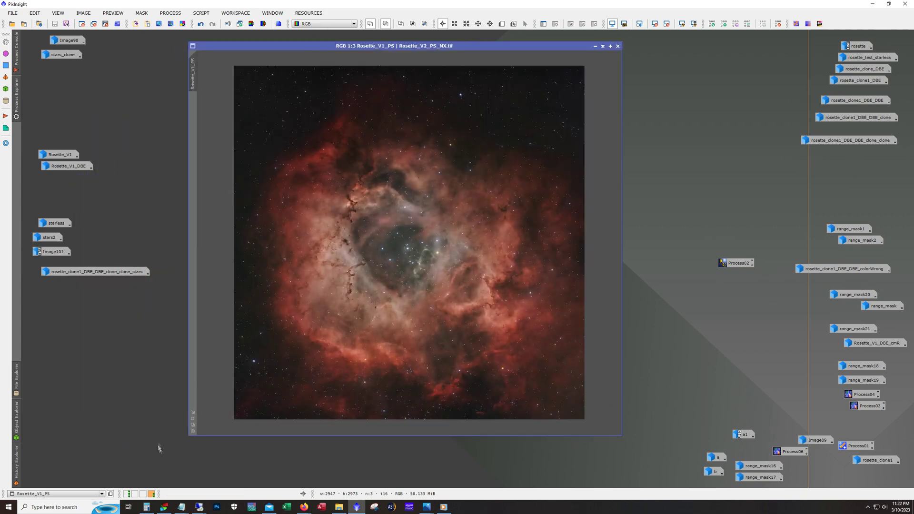
Enlarge the Rosette_V1_PS window and move the stars icon aside.
drag(188, 435, 129, 478)
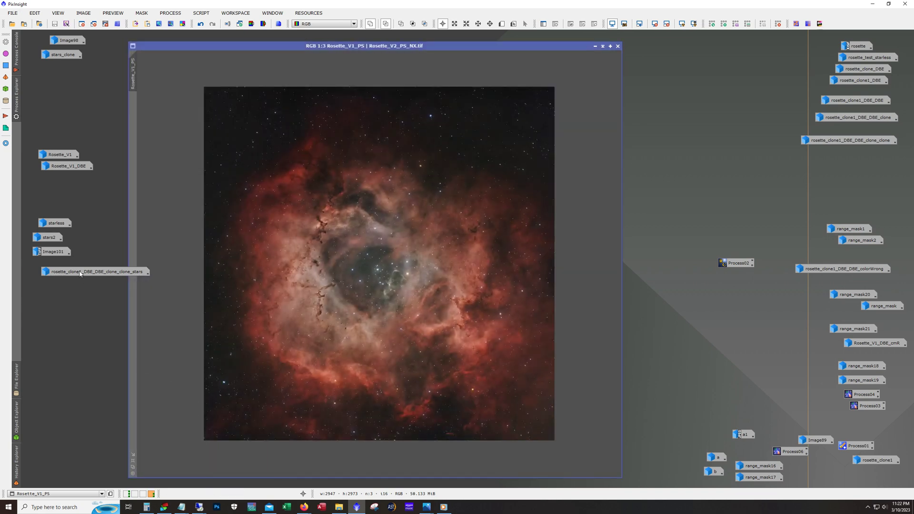
drag(81, 271, 744, 411)
scroll(412, 333, up, 1)
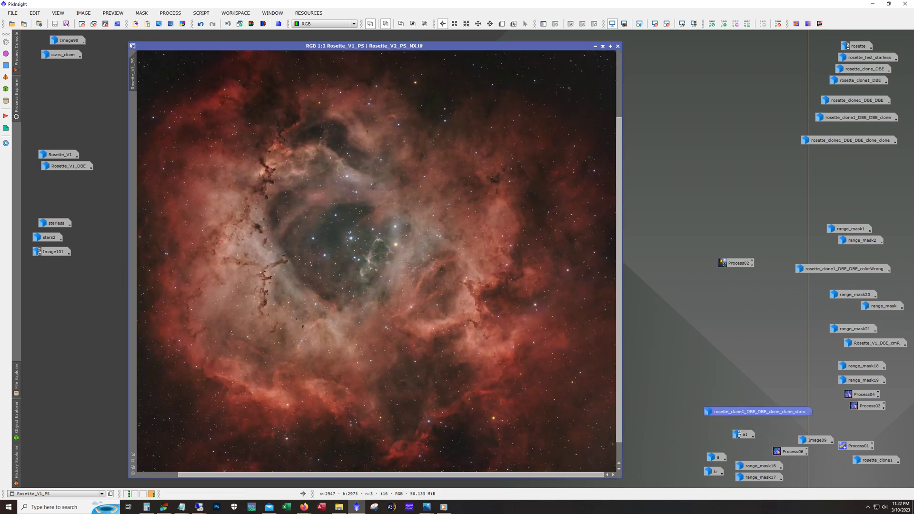
drag(127, 42, 75, 30)
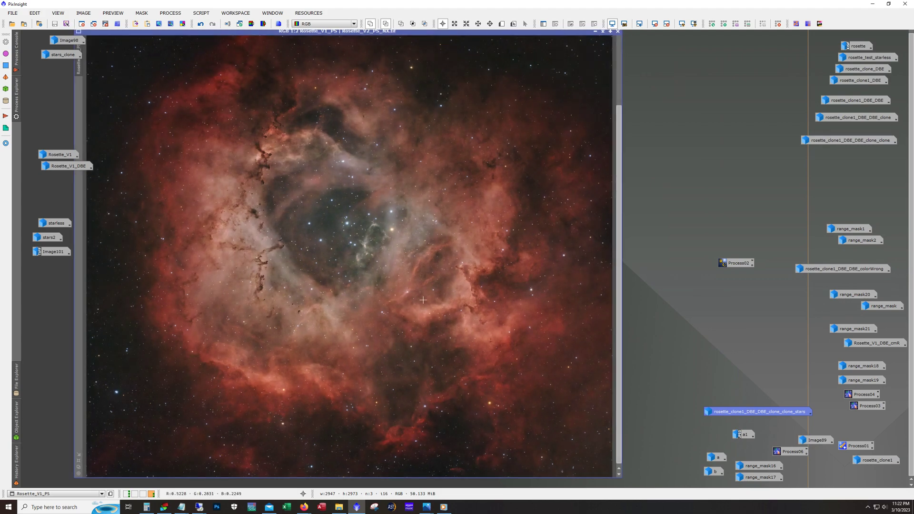
scroll(423, 300, up, 1)
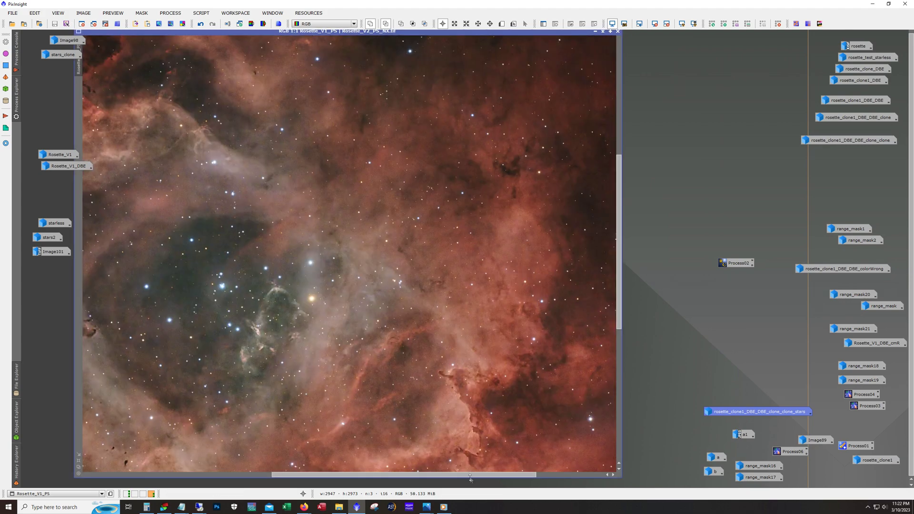
Pan across the nebula at 1:1 to inspect detail, then zoom back to 1:2.
drag(470, 475, 340, 475)
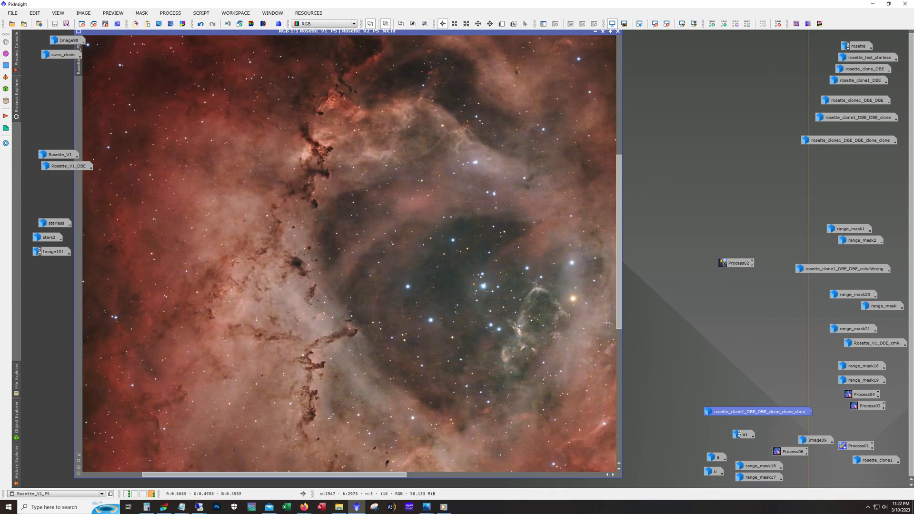
mouse_move(619, 327)
mouse_down()
mouse_move(620, 424)
mouse_move(610, 276)
mouse_up()
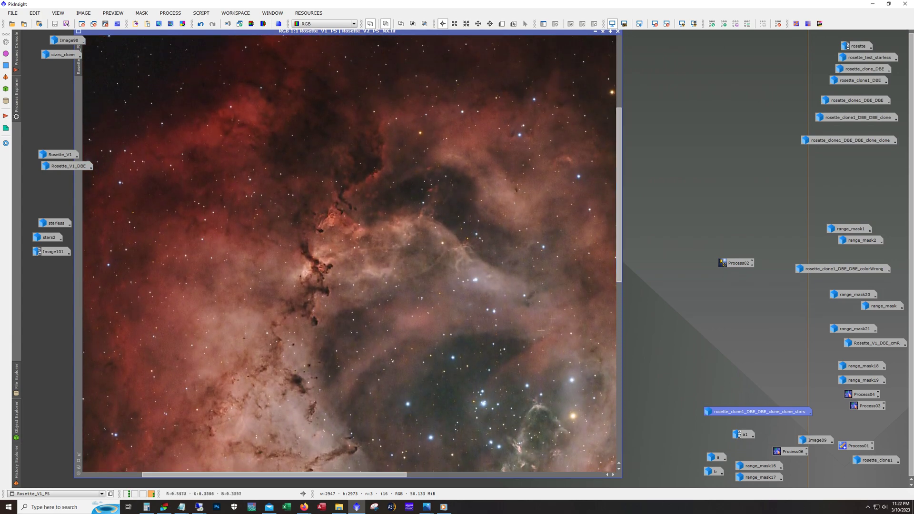
drag(620, 277, 622, 245)
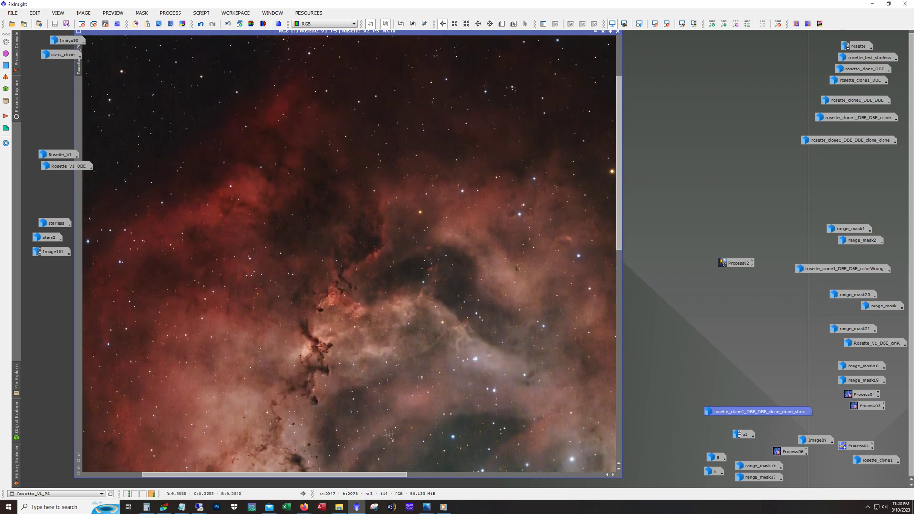
drag(344, 475, 542, 479)
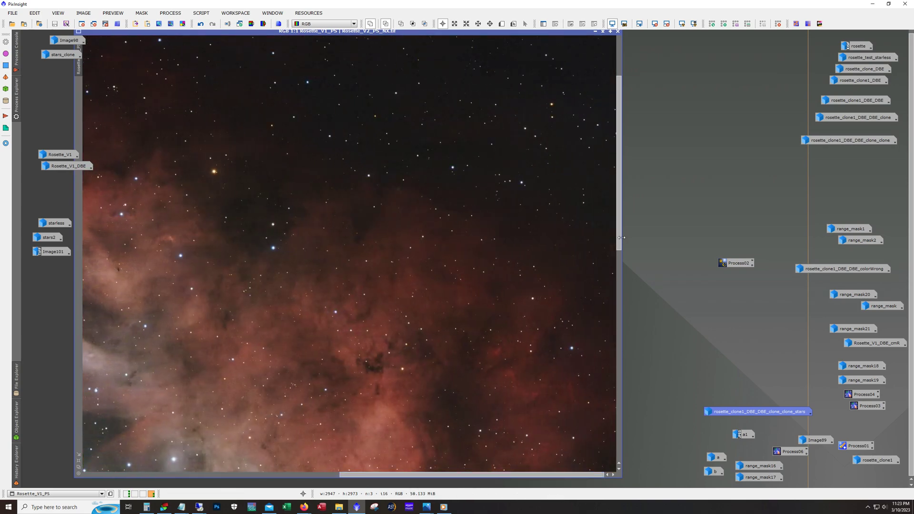
drag(619, 247, 628, 386)
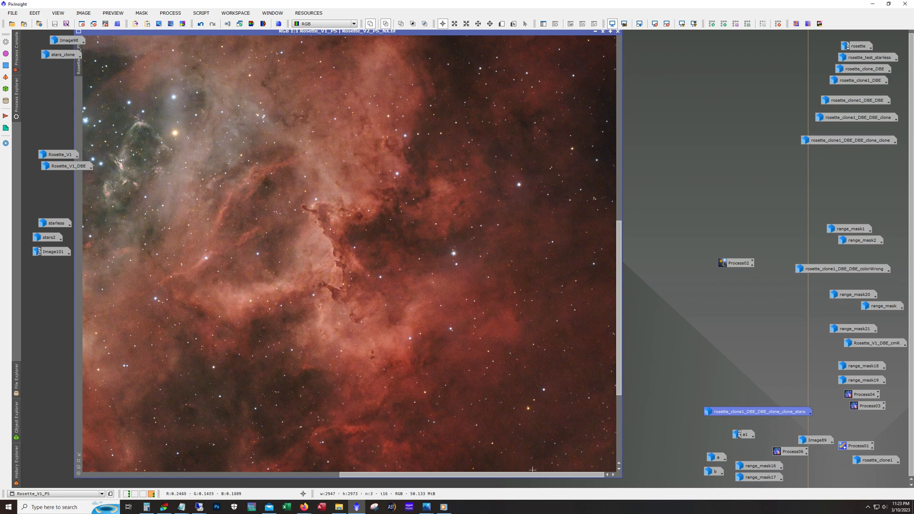
drag(532, 475, 379, 484)
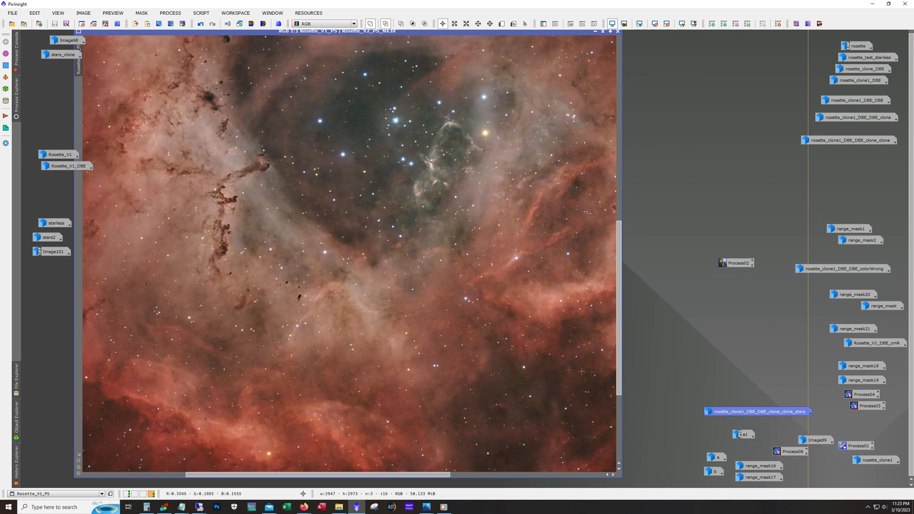
scroll(468, 390, down, 1)
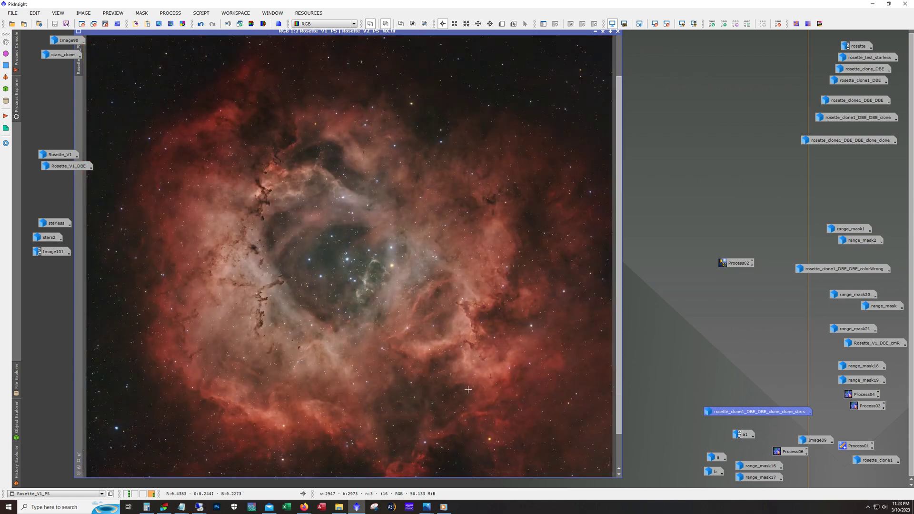
scroll(468, 390, down, 1)
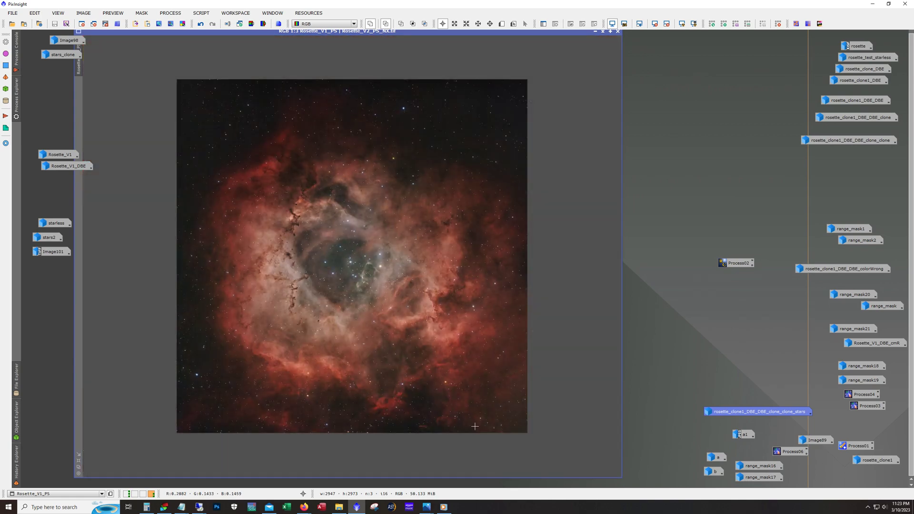
scroll(474, 426, up, 1)
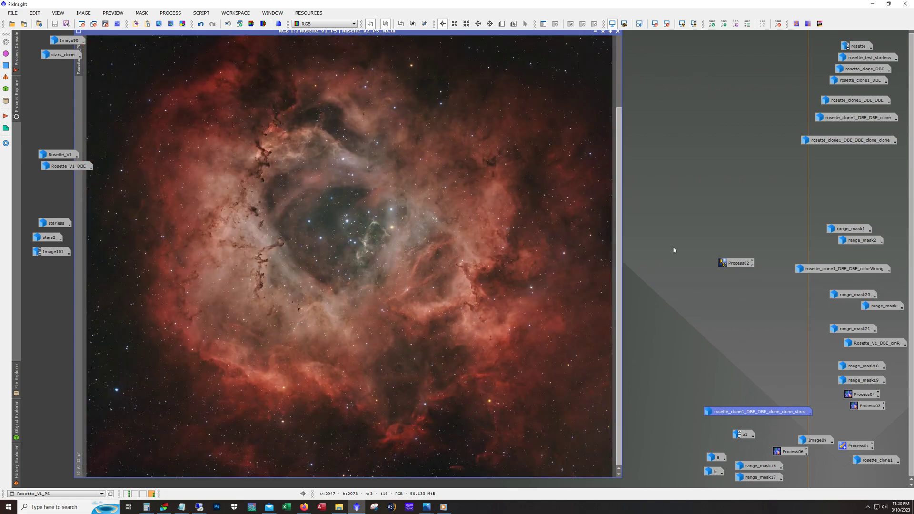